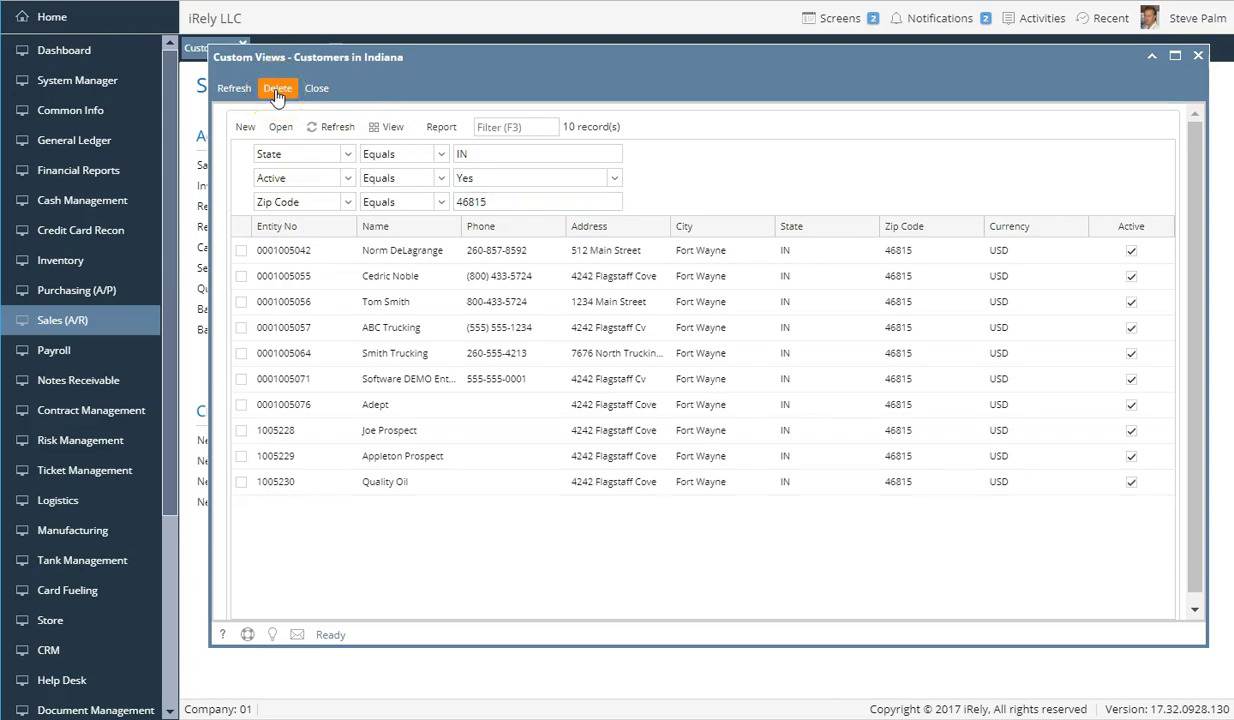
Step: Delete the 'Customers in Indiana' custom view record, confirming the deletion, and close the window
{"action": "left_click", "coordinate": [277, 90]}
{"action": "left_click", "coordinate": [567, 518]}
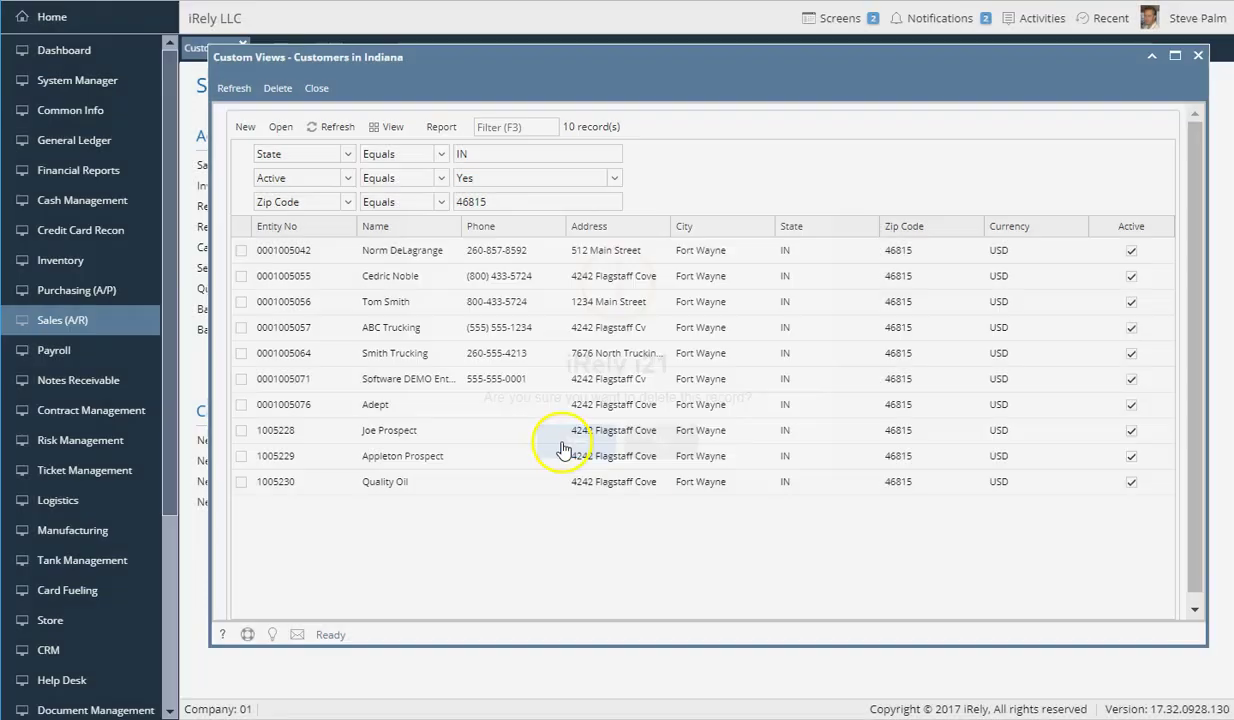
{"action": "left_click", "coordinate": [316, 88]}
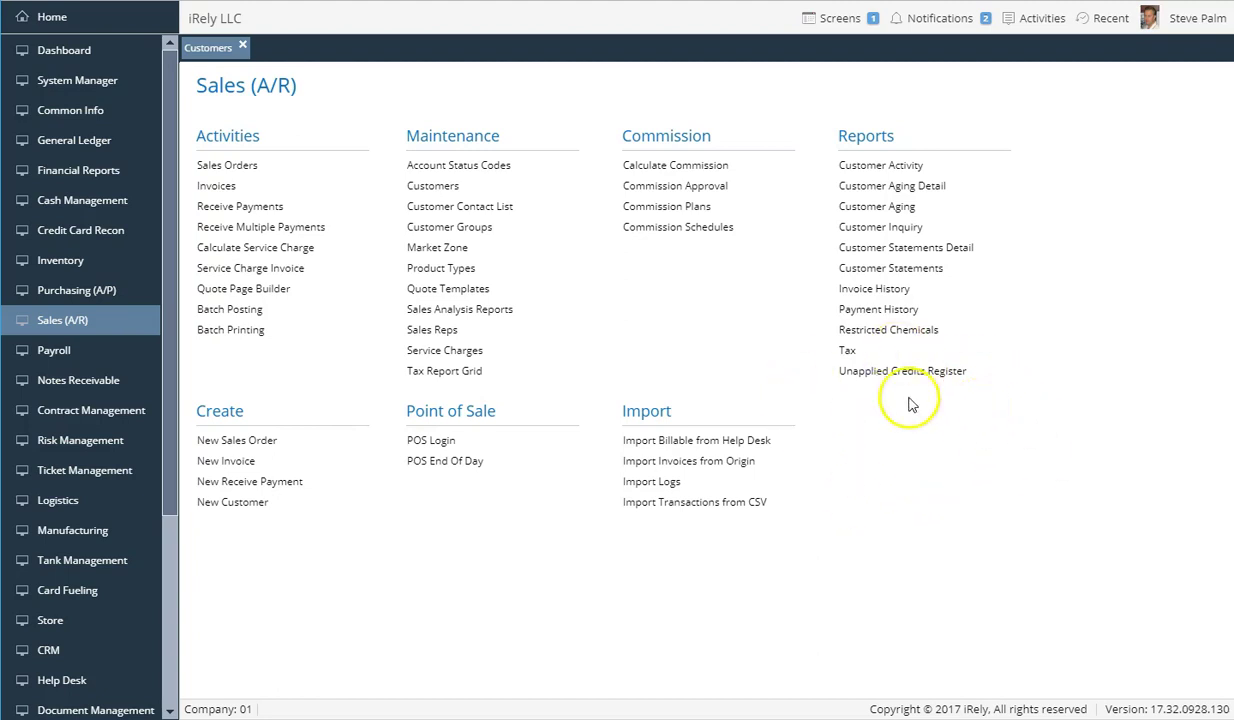
Step: Move the Customers in Indiana tab to the leftmost position on the Customers screen, then close it
{"action": "left_click", "coordinate": [441, 187]}
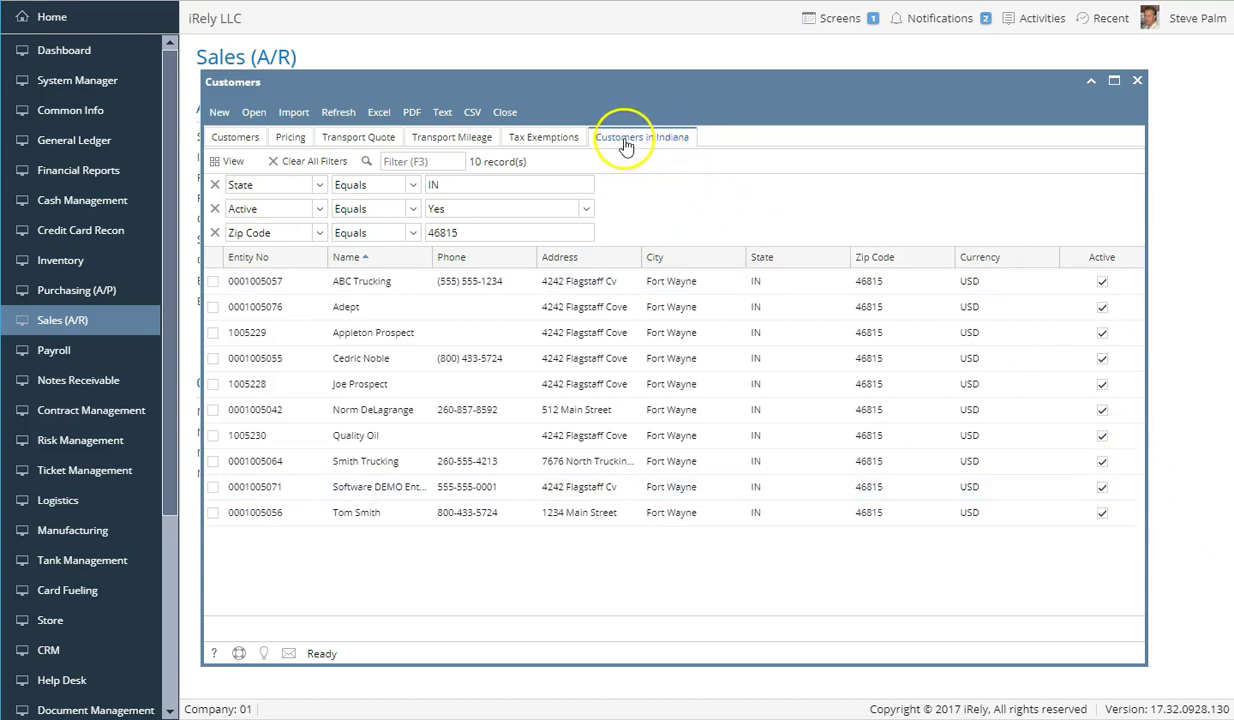
{"action": "left_click_drag", "start_coordinate": [625, 146], "coordinate": [242, 148]}
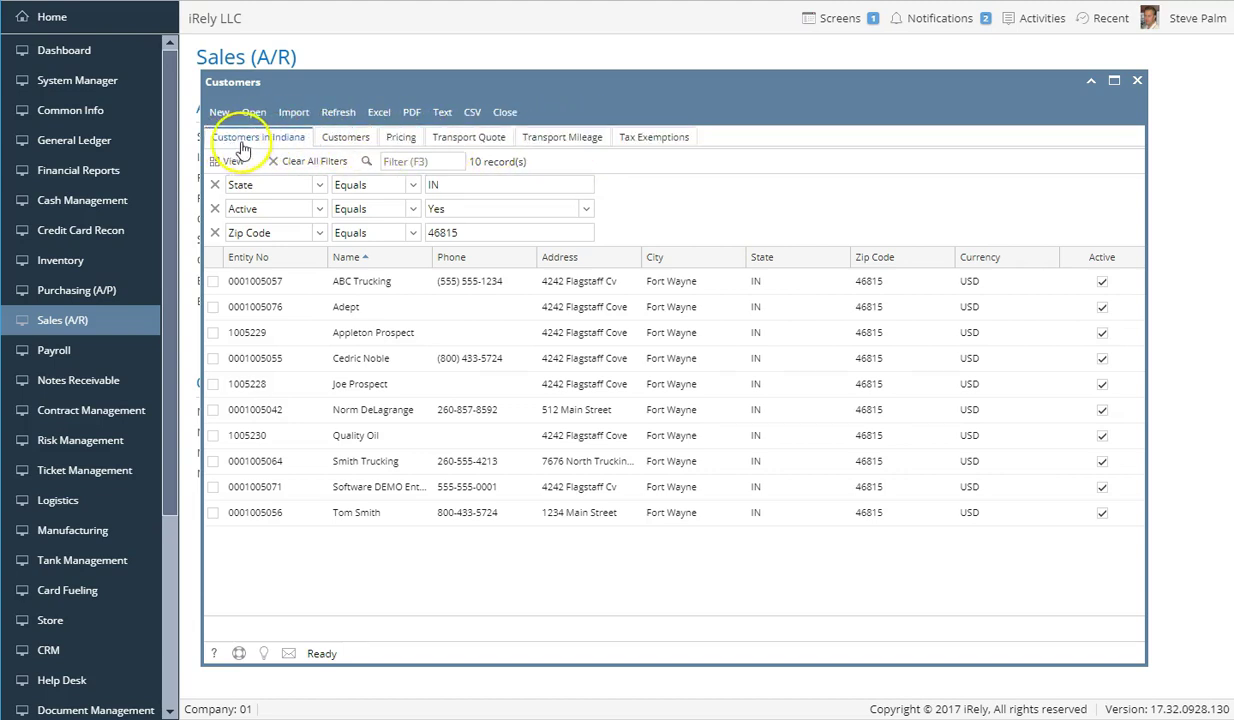
{"action": "left_click", "coordinate": [505, 112]}
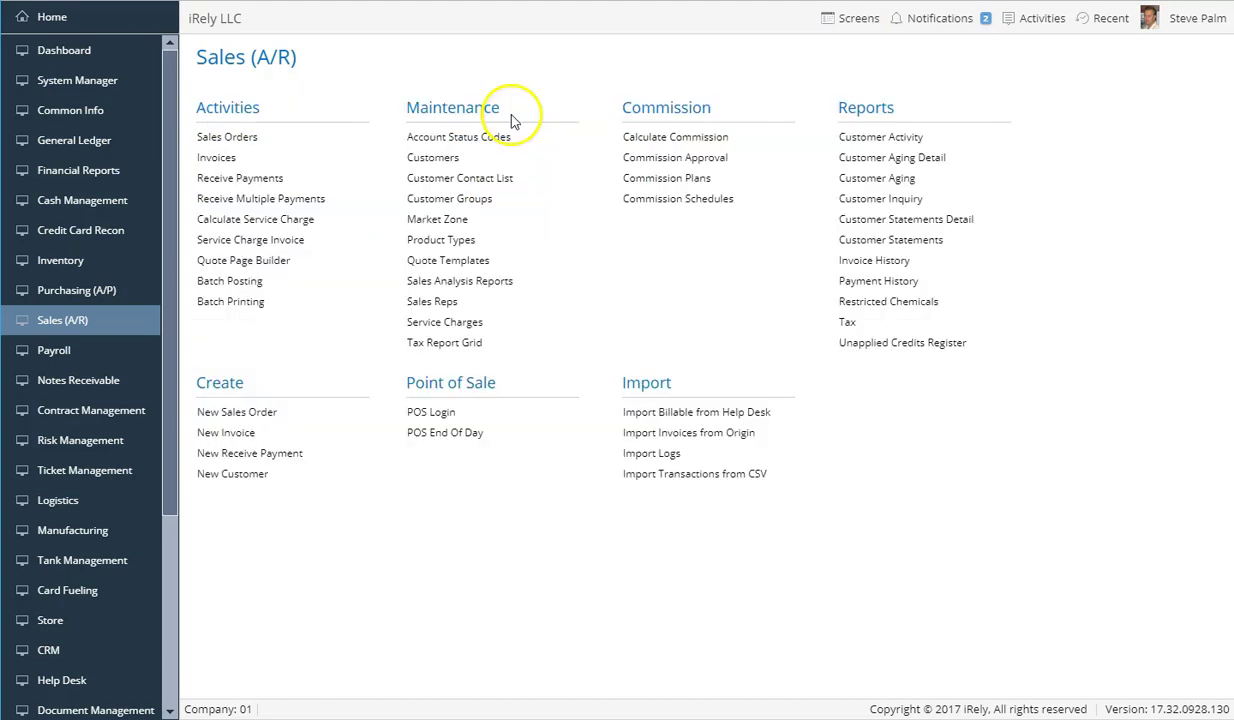
Step: Reopen Customers, view the full 94-customer list, then return to the Customers in Indiana view
{"action": "left_click", "coordinate": [433, 163]}
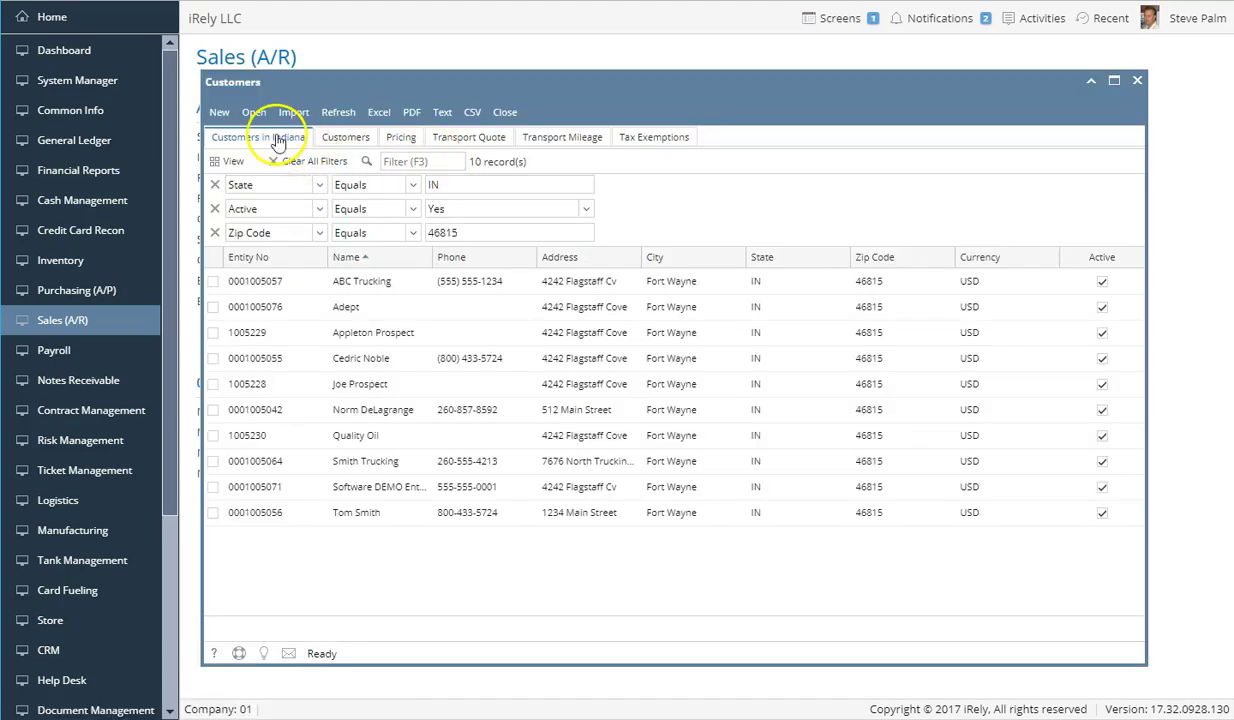
{"action": "left_click", "coordinate": [350, 138]}
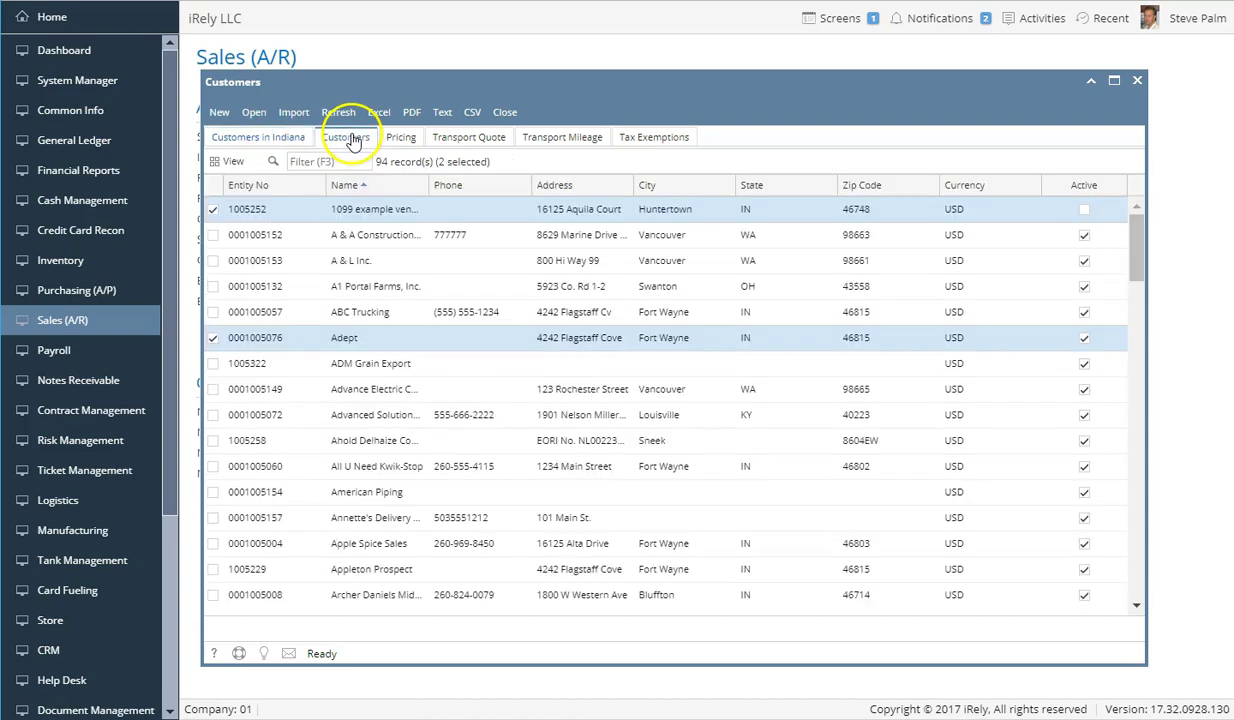
{"action": "left_click", "coordinate": [257, 140]}
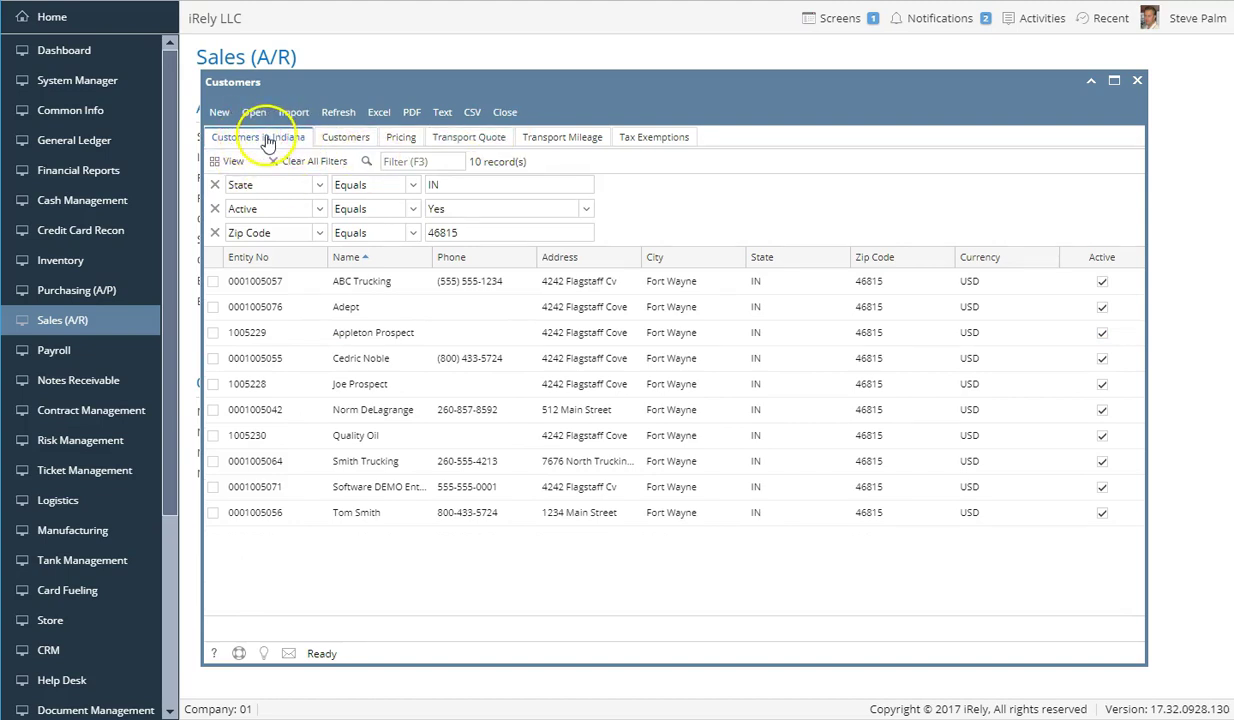
Step: Export the Customers in Indiana view to 'Customers in Indiana.txt' and dismiss the download notice
{"action": "left_click", "coordinate": [232, 162]}
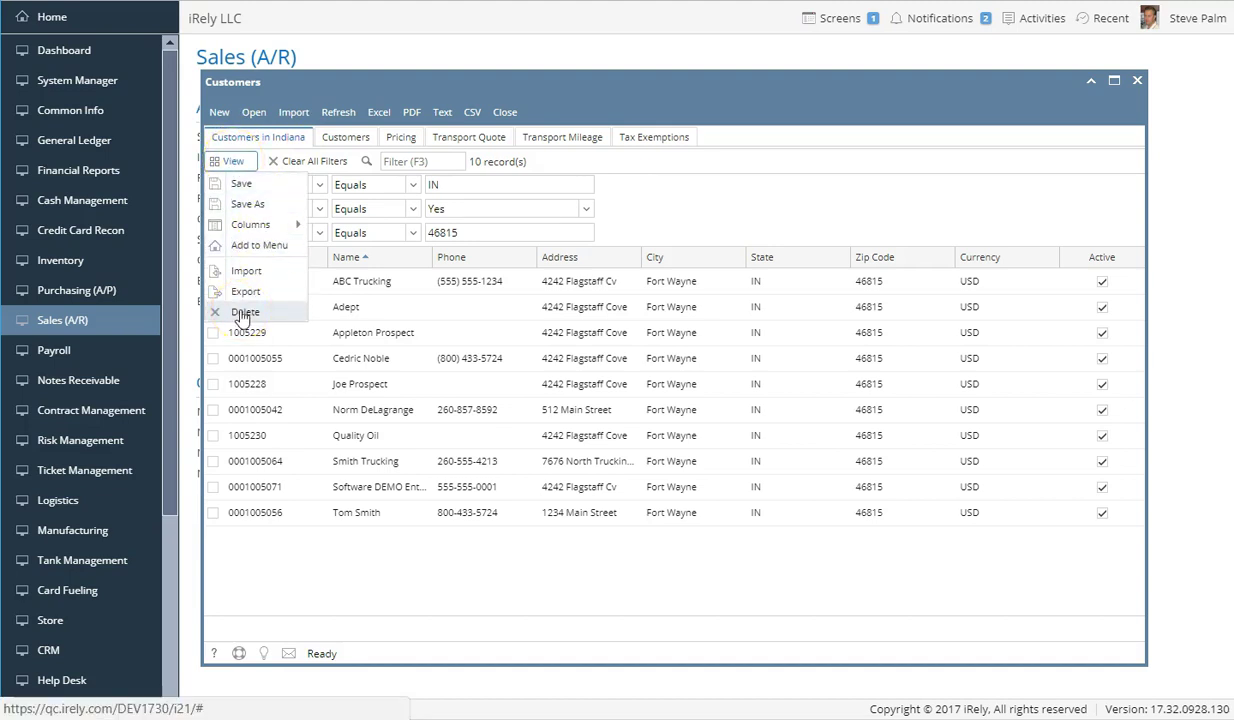
{"action": "left_click", "coordinate": [254, 282]}
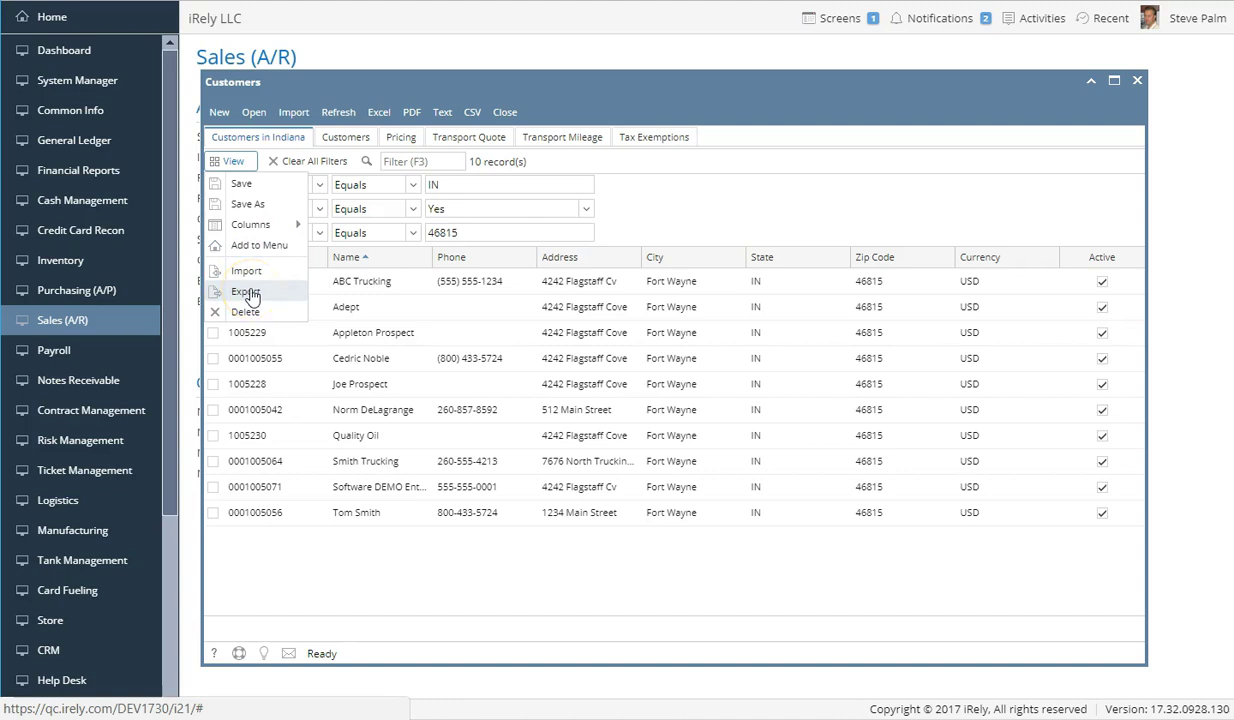
{"action": "left_click", "coordinate": [250, 296]}
{"action": "left_click", "coordinate": [270, 515]}
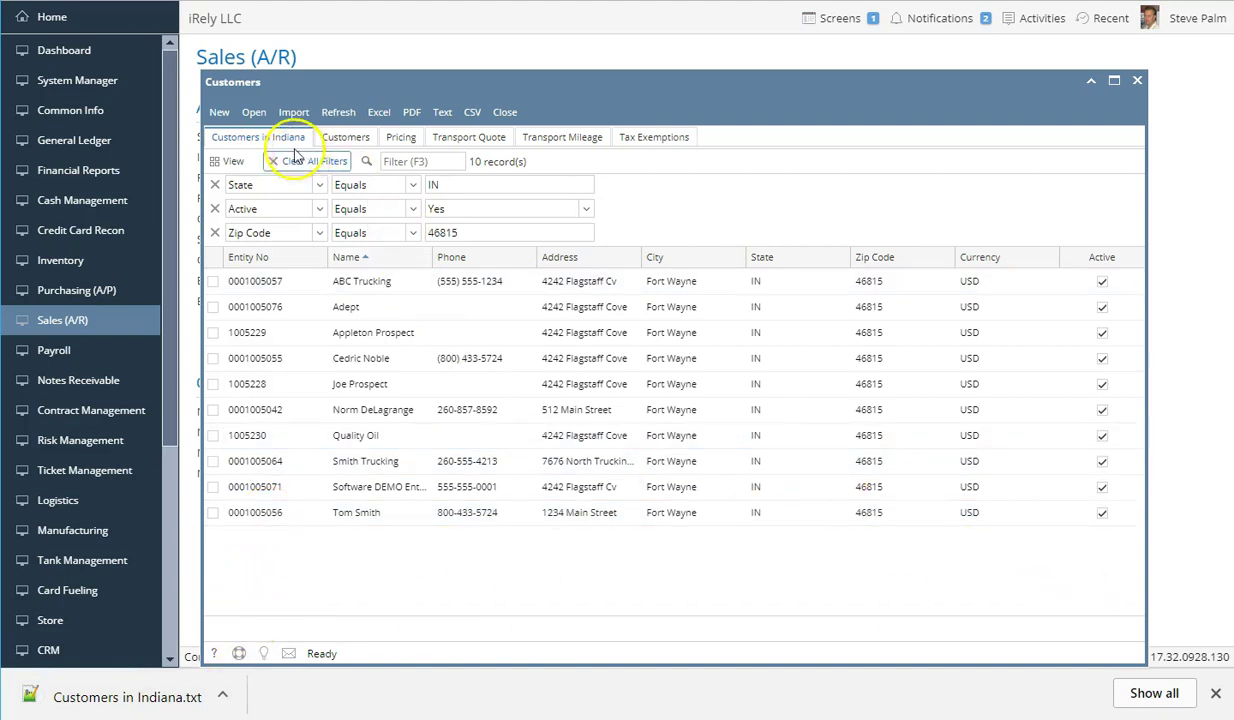
{"action": "left_click", "coordinate": [1215, 693]}
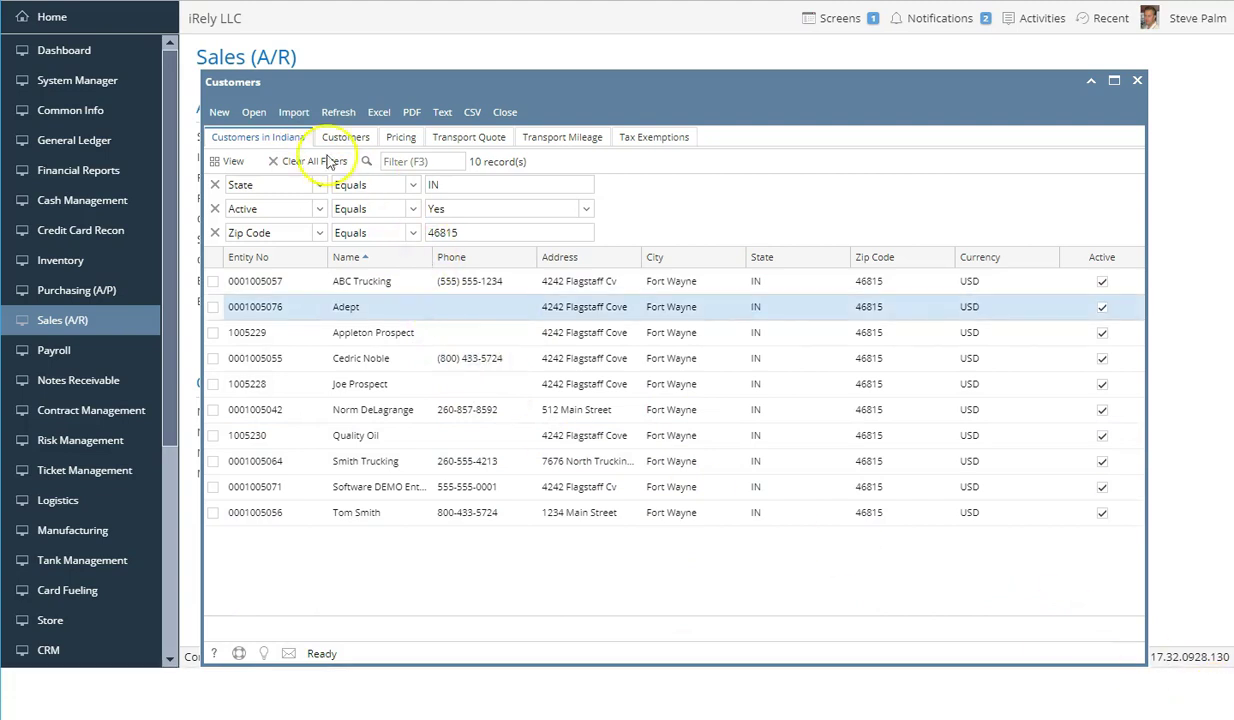
Step: Check the view's Columns options and close them without changes
{"action": "left_click", "coordinate": [227, 165]}
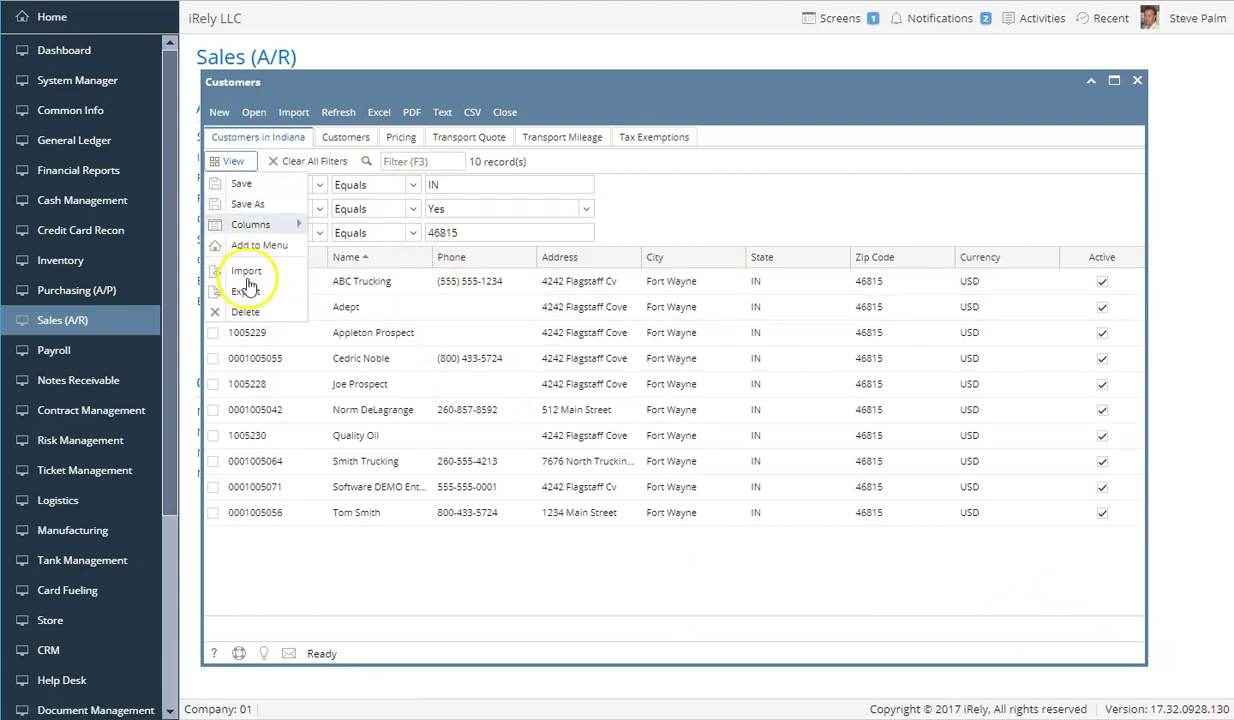
{"action": "left_click", "coordinate": [345, 366]}
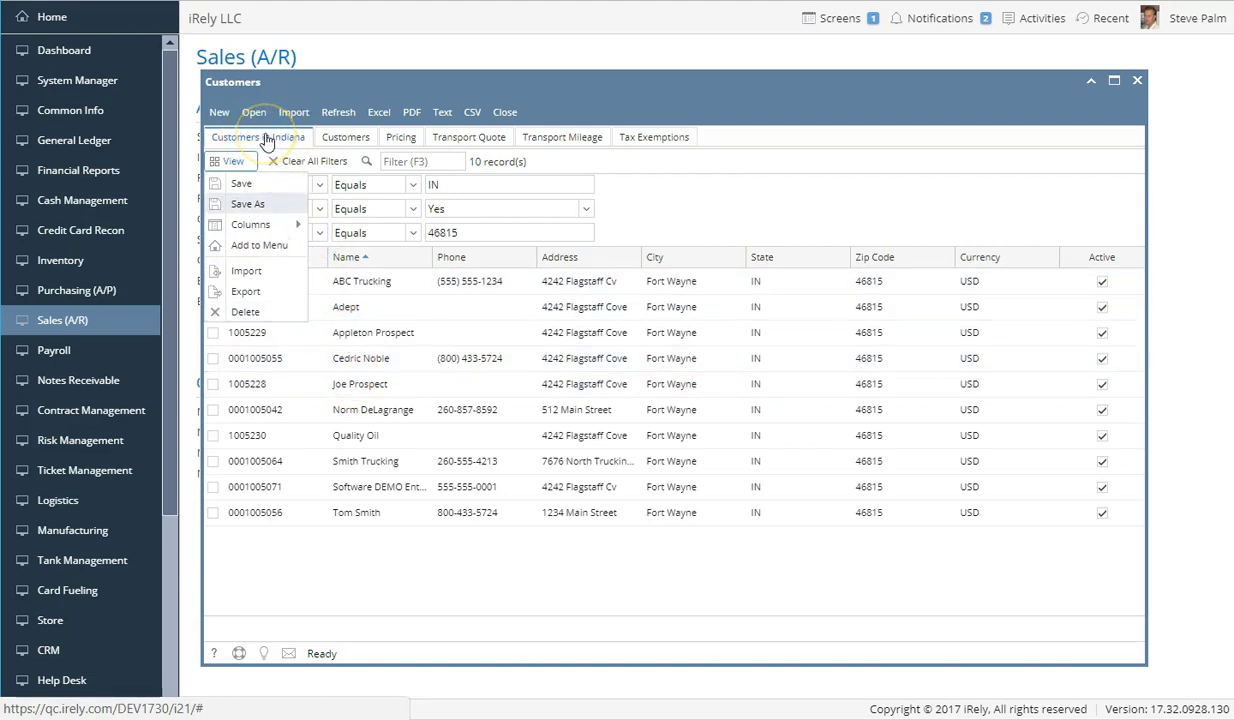
{"action": "left_click", "coordinate": [640, 205]}
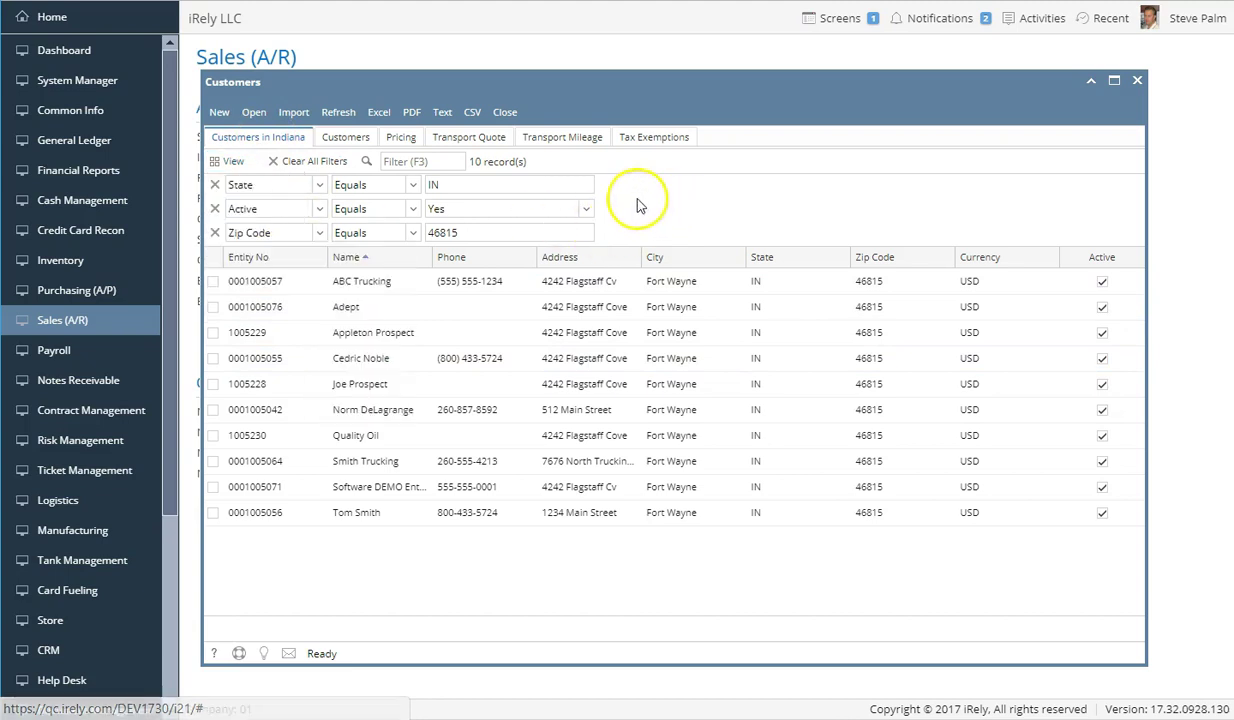
Step: Drop the Active and Zip Code filters, save the view with State = IN, then clear it and close
{"action": "left_click", "coordinate": [214, 209]}
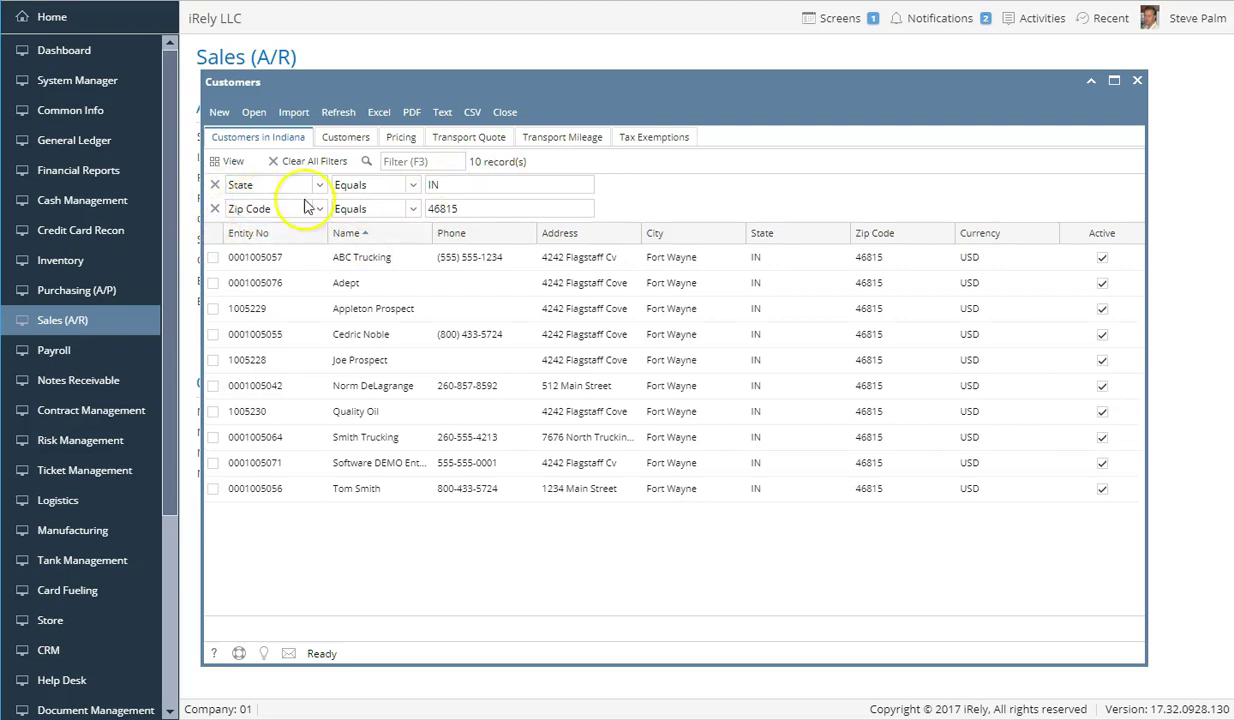
{"action": "left_click", "coordinate": [214, 209]}
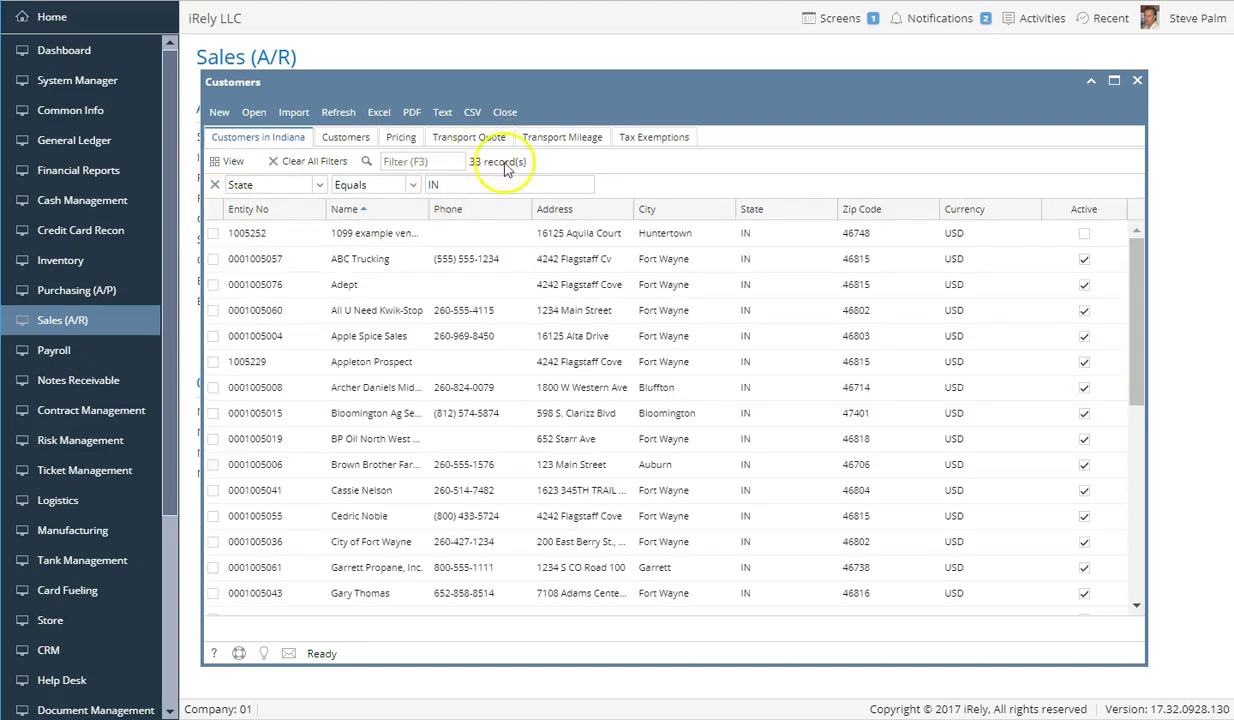
{"action": "left_click", "coordinate": [226, 161]}
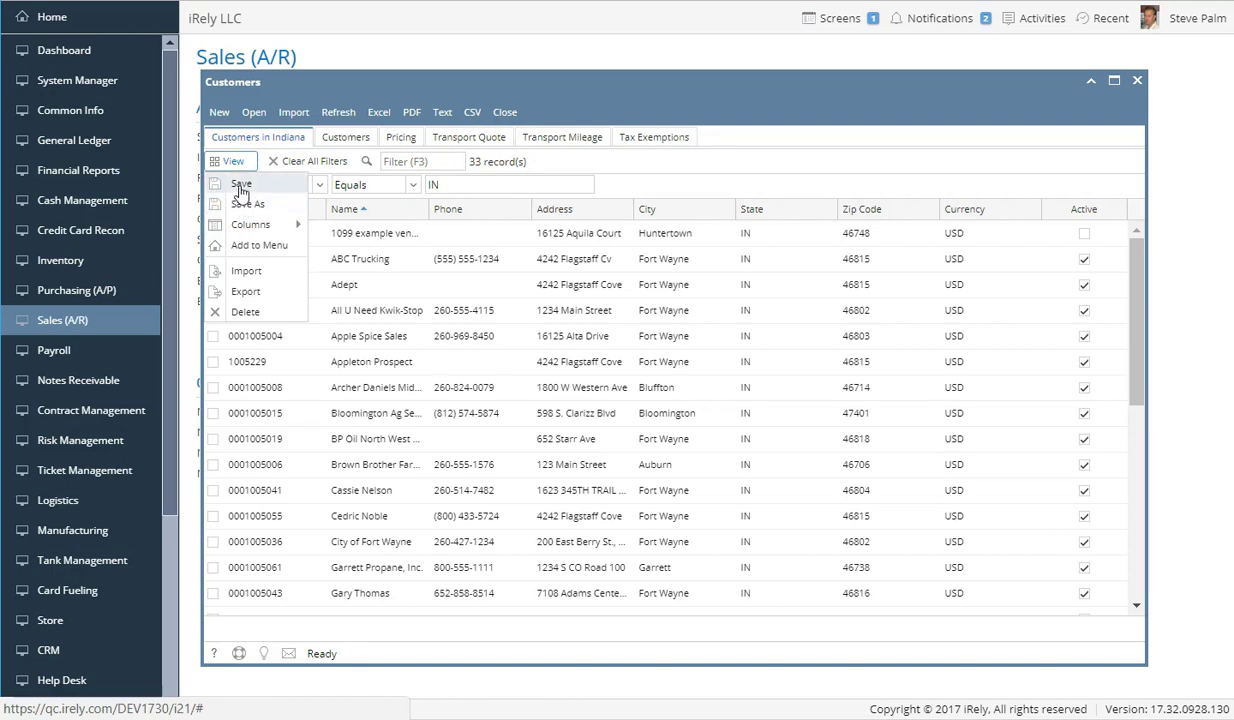
{"action": "left_click", "coordinate": [241, 187]}
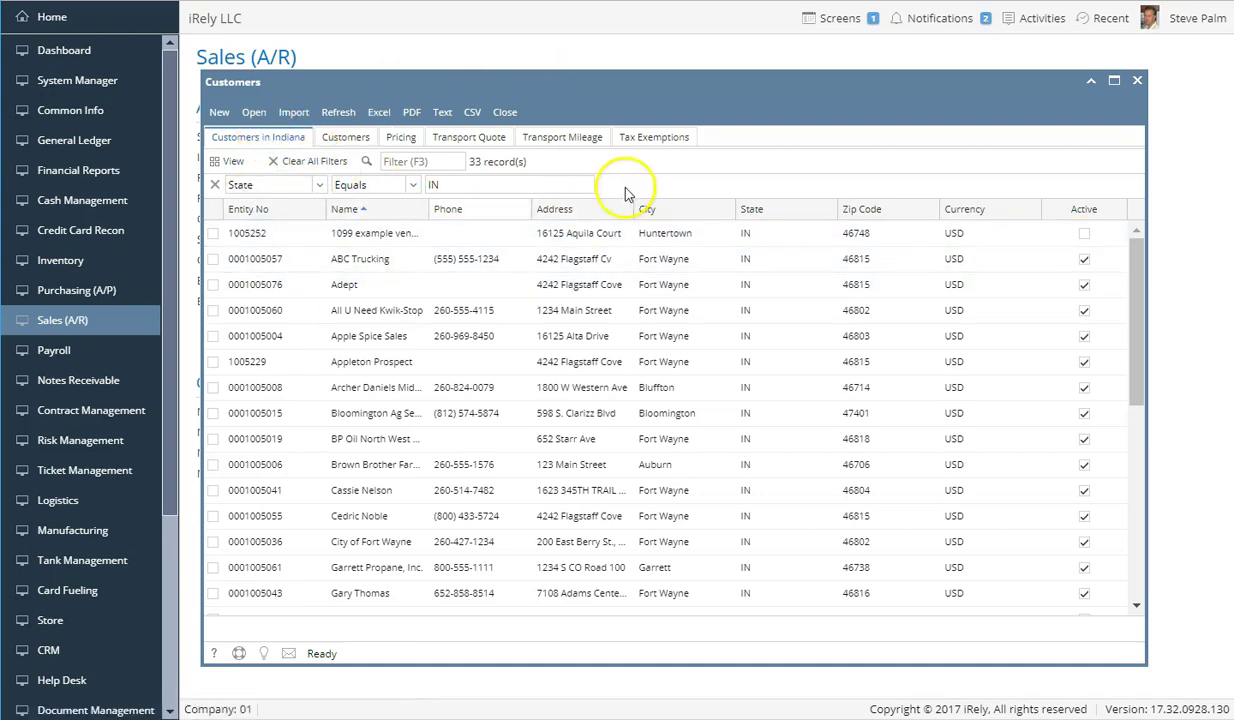
{"action": "left_click", "coordinate": [213, 188]}
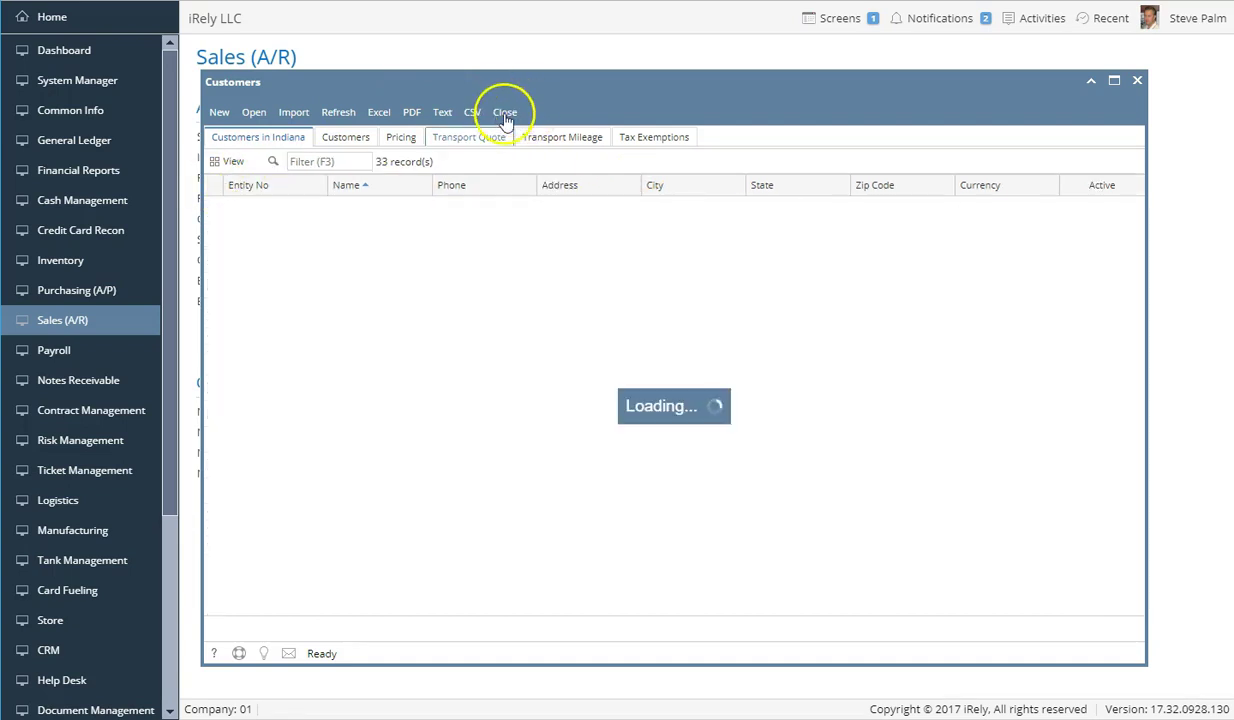
{"action": "left_click", "coordinate": [504, 112]}
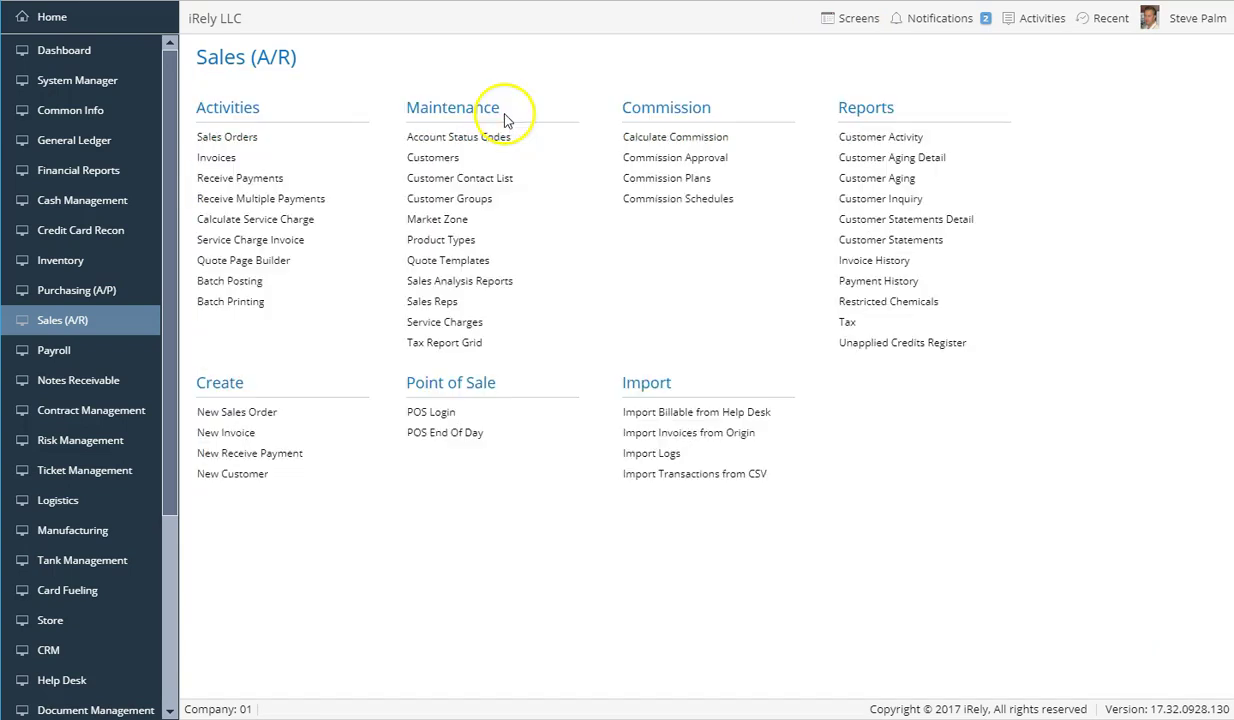
Step: Open General Journals under General Ledger, shift the window left, and select journal REV-8
{"action": "left_click", "coordinate": [95, 143]}
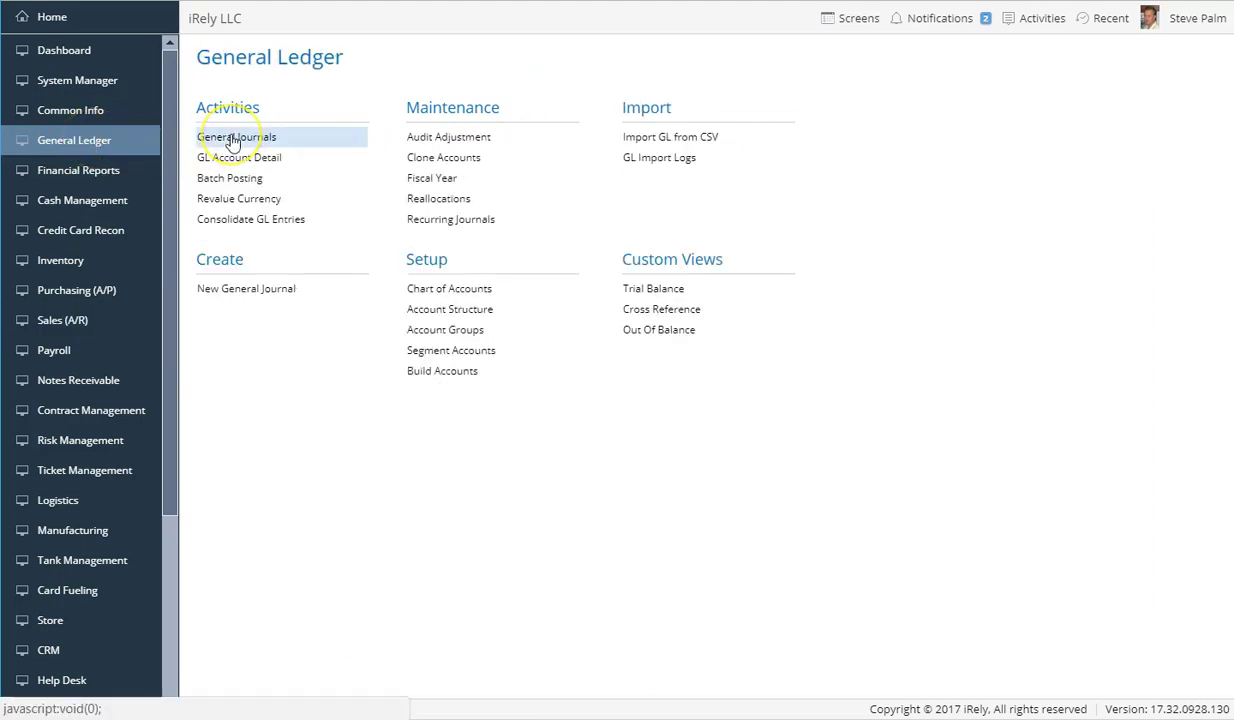
{"action": "left_click", "coordinate": [232, 141]}
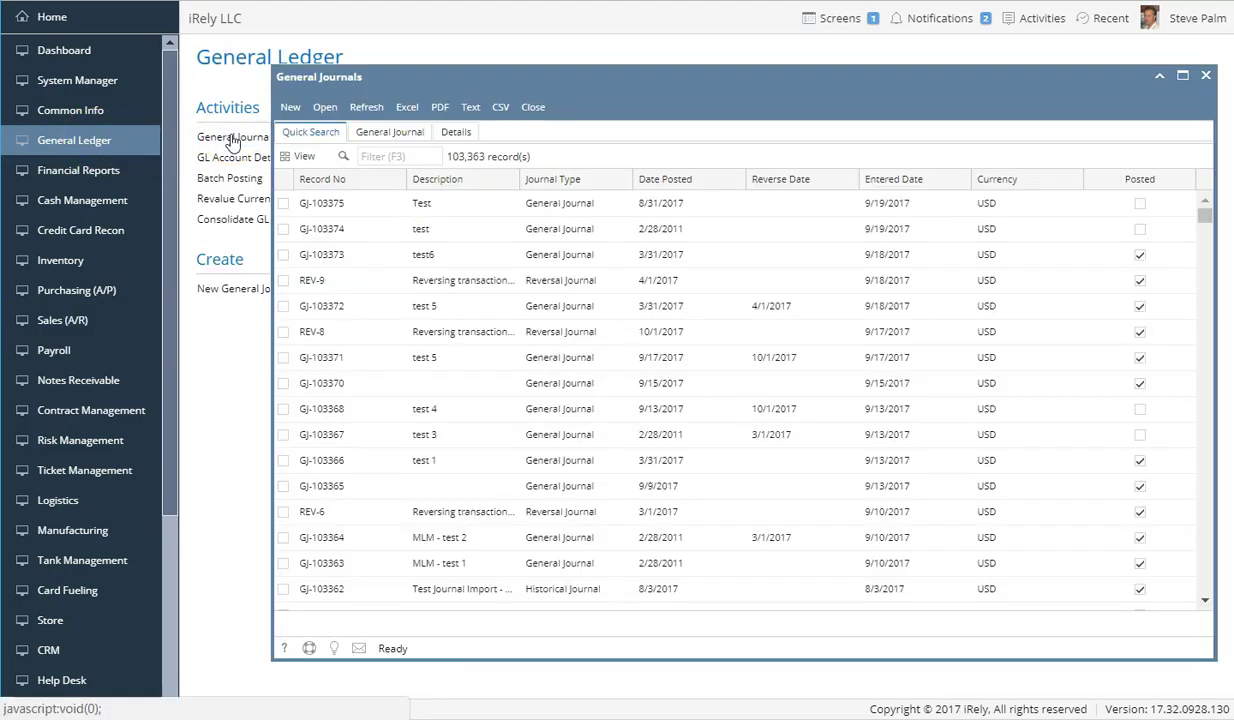
{"action": "left_click_drag", "start_coordinate": [545, 72], "coordinate": [441, 95]}
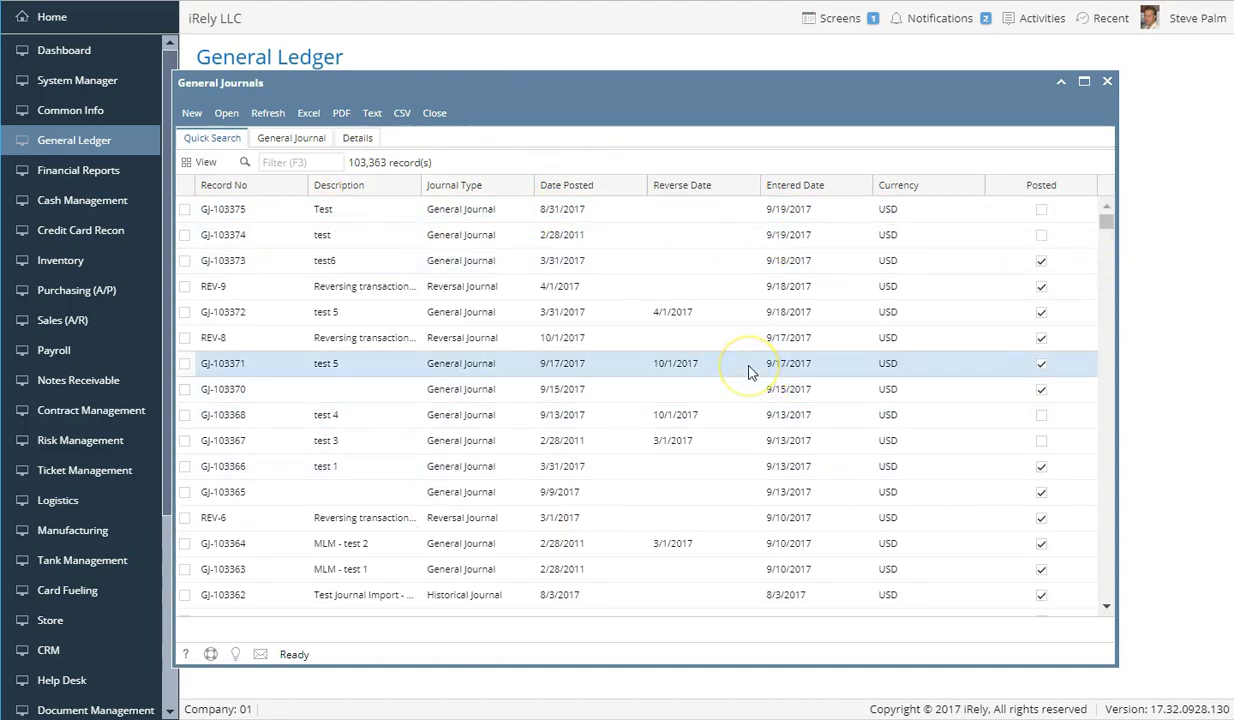
{"action": "left_click", "coordinate": [598, 342]}
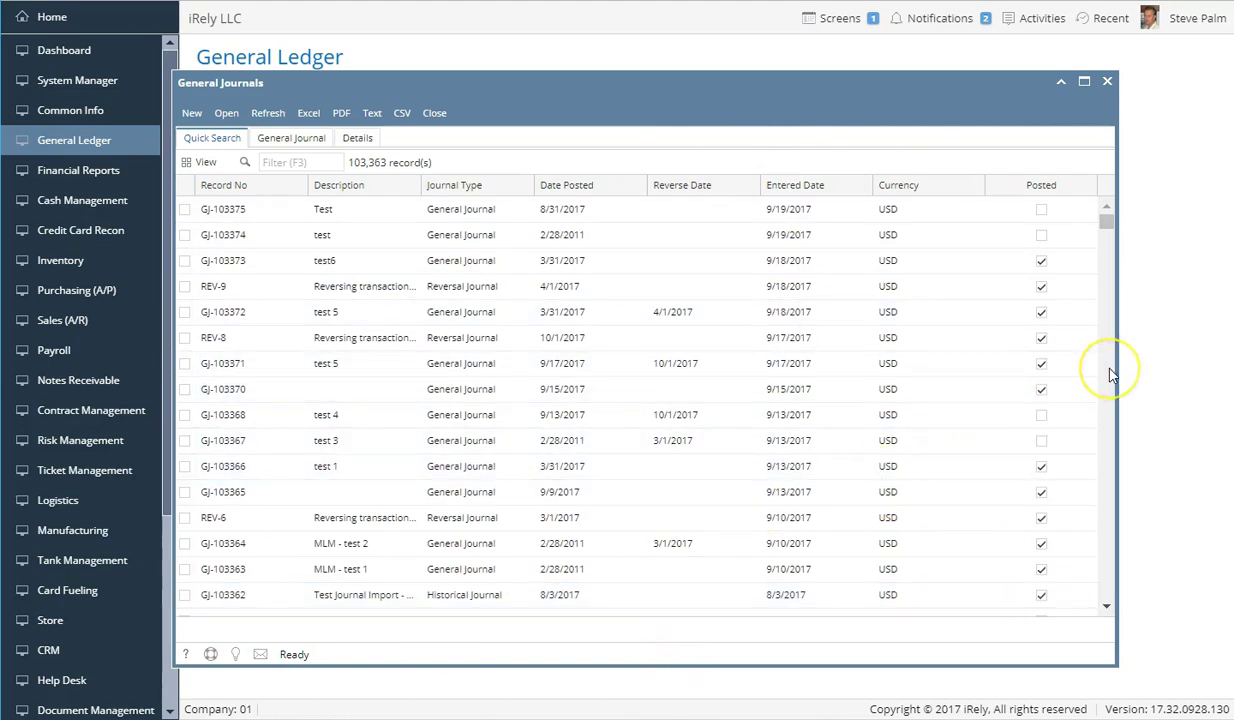
Step: Browse the Quick Search journal grid from GJ-103288 down to the oldest entries GJ-2 and GJ-3
{"action": "scroll", "coordinate": [1110, 375], "scroll_direction": "down", "scroll_amount": 5}
{"action": "scroll", "coordinate": [1110, 375], "scroll_direction": "down", "scroll_amount": 15}
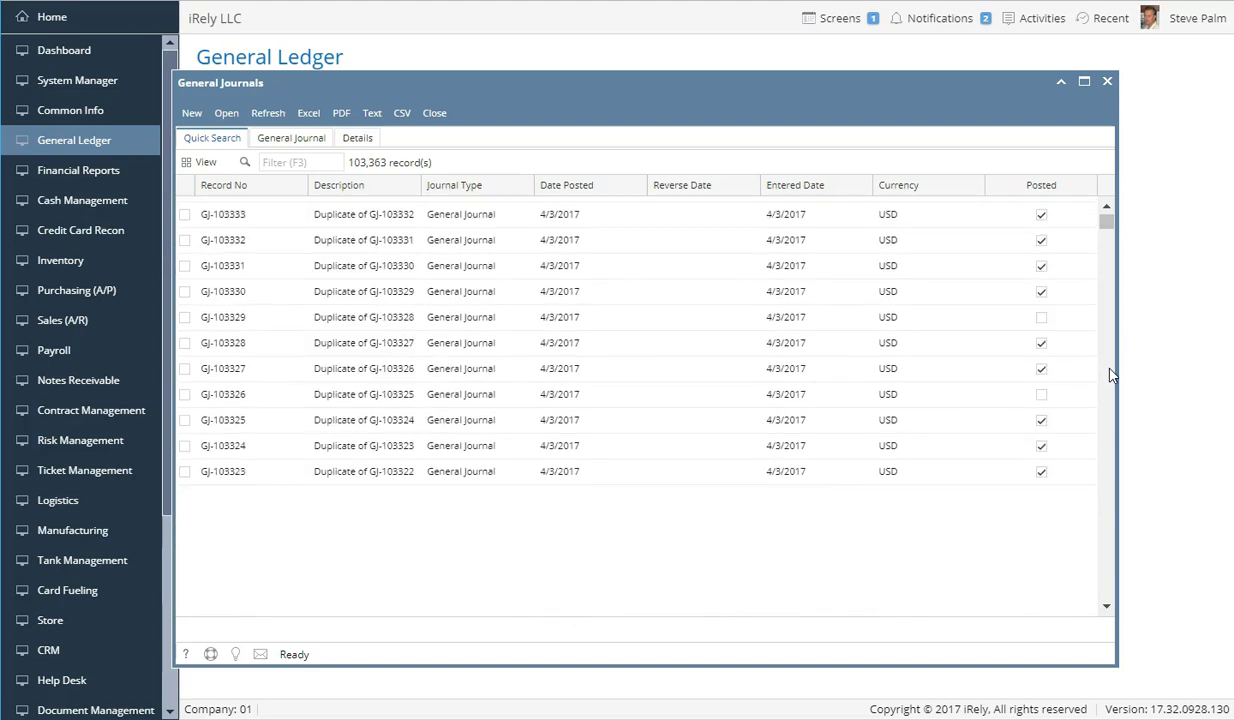
{"action": "scroll", "coordinate": [1110, 375], "scroll_direction": "down", "scroll_amount": 5}
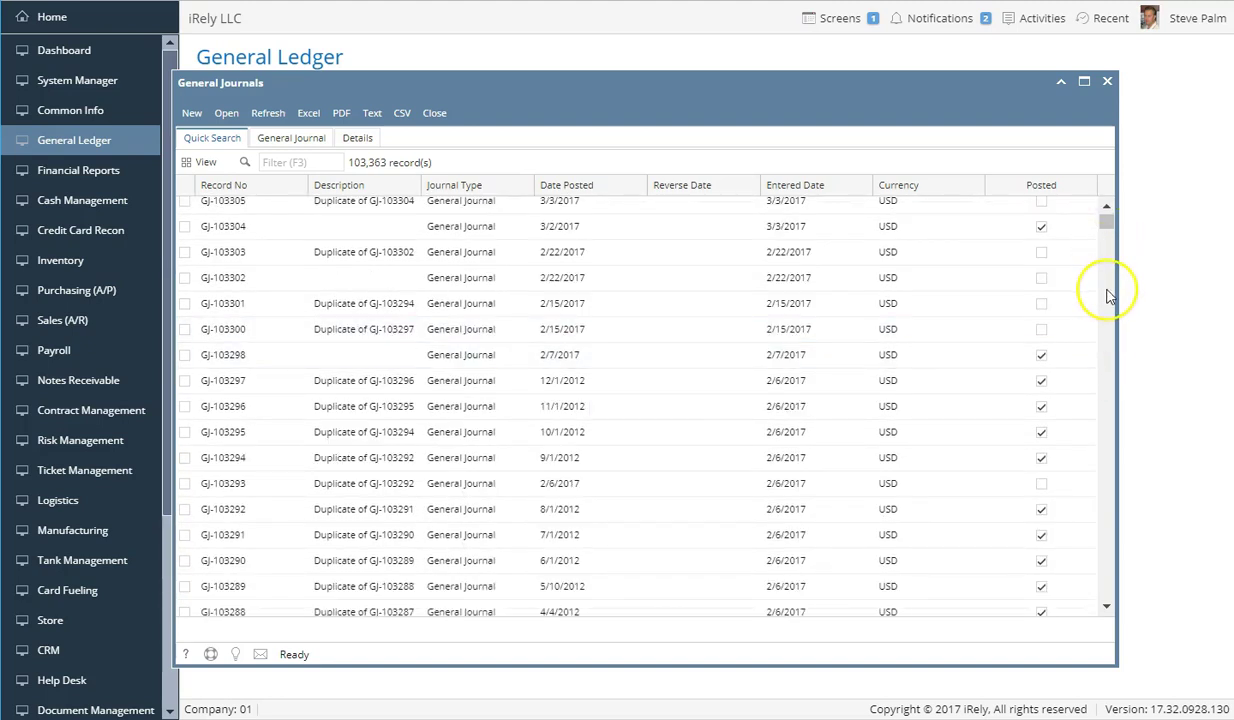
{"action": "scroll", "coordinate": [1100, 295], "scroll_direction": "down", "scroll_amount": 5}
{"action": "left_click", "coordinate": [1110, 223]}
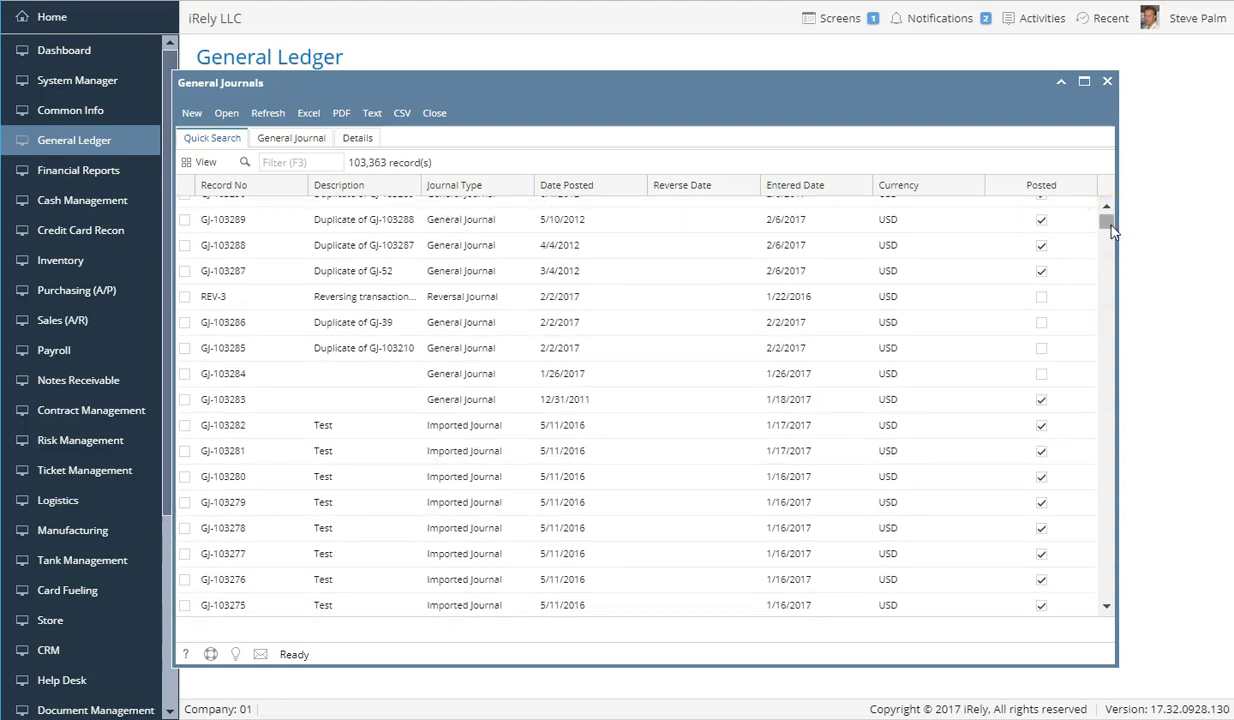
{"action": "left_click", "coordinate": [1093, 255]}
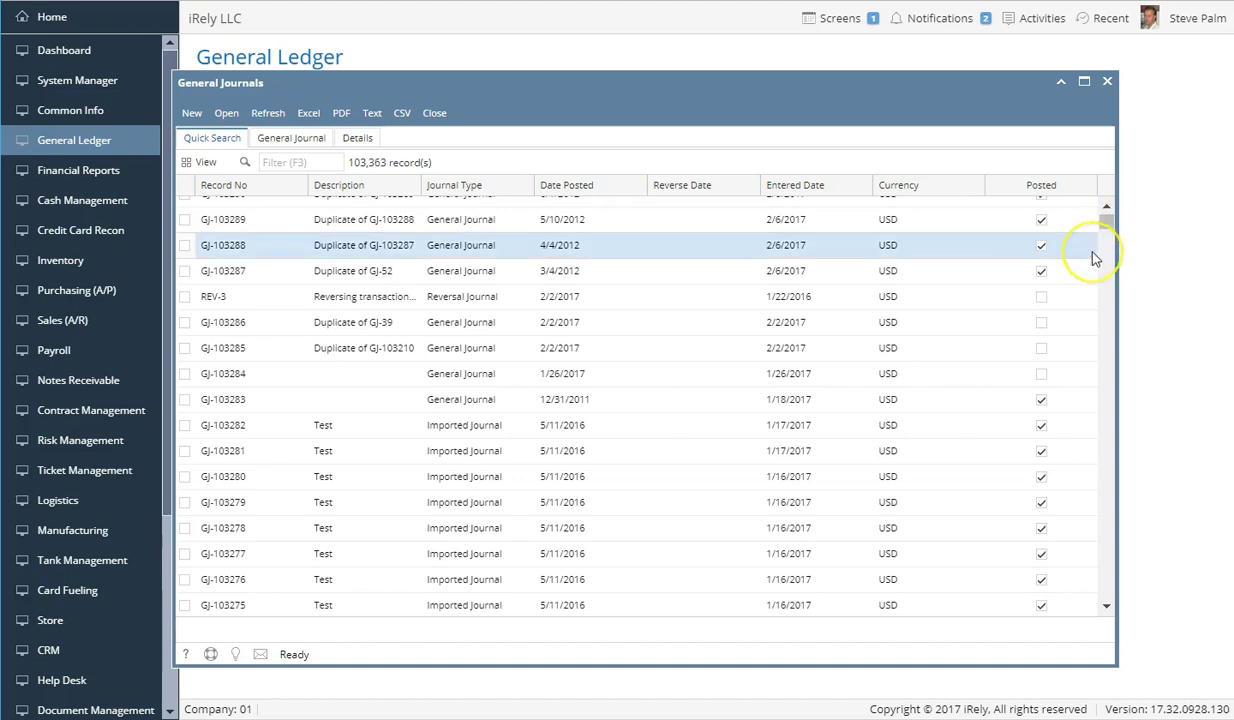
{"action": "left_click", "coordinate": [1108, 224]}
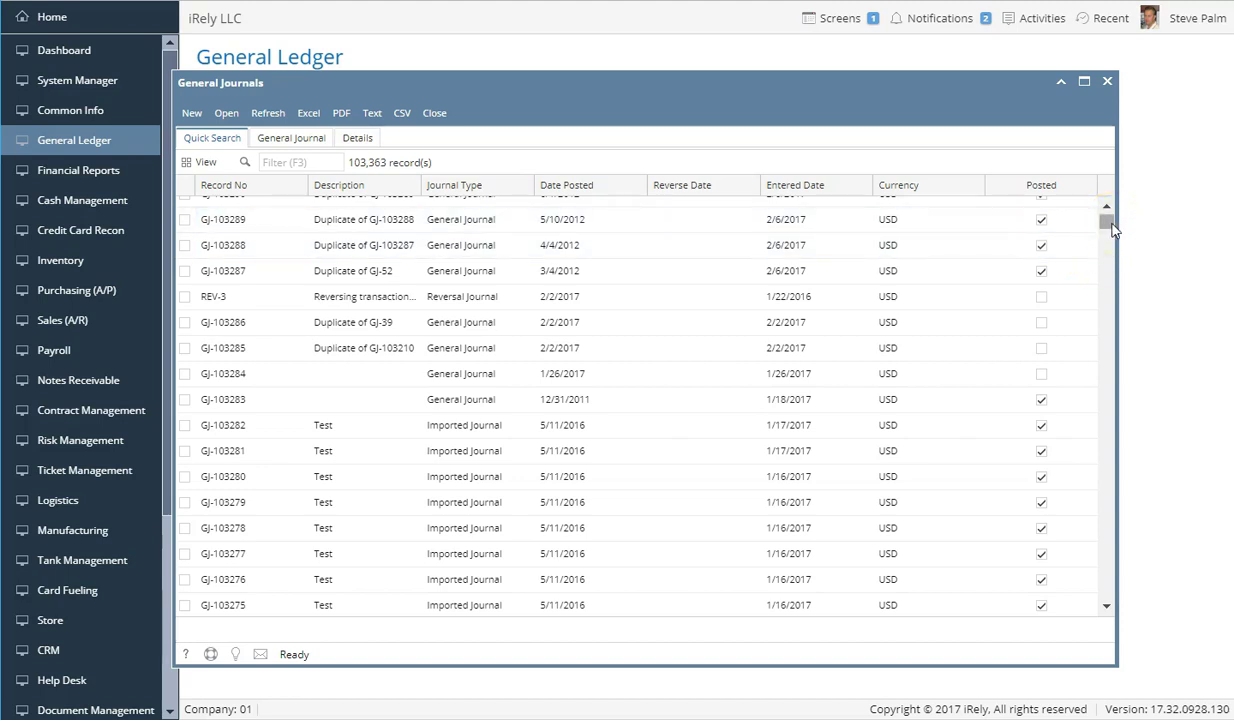
{"action": "left_click", "coordinate": [1110, 226]}
{"action": "left_click_drag", "start_coordinate": [1107, 228], "coordinate": [1108, 618]}
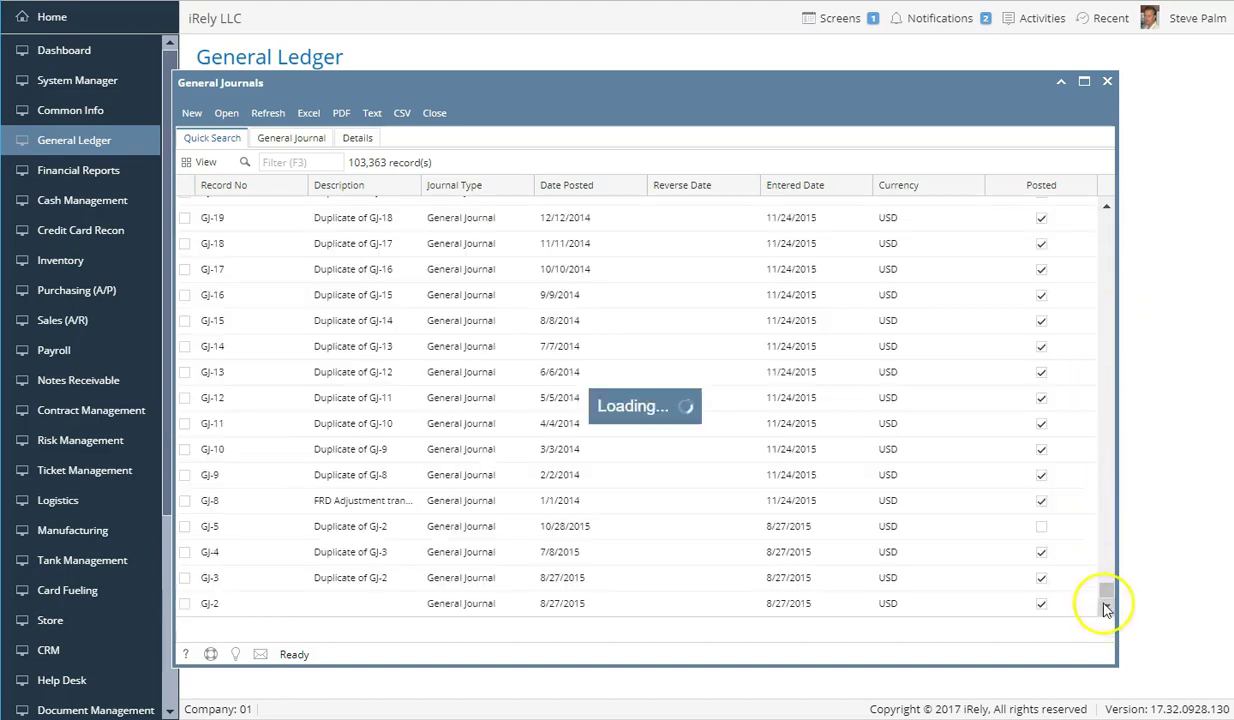
{"action": "left_click", "coordinate": [218, 606]}
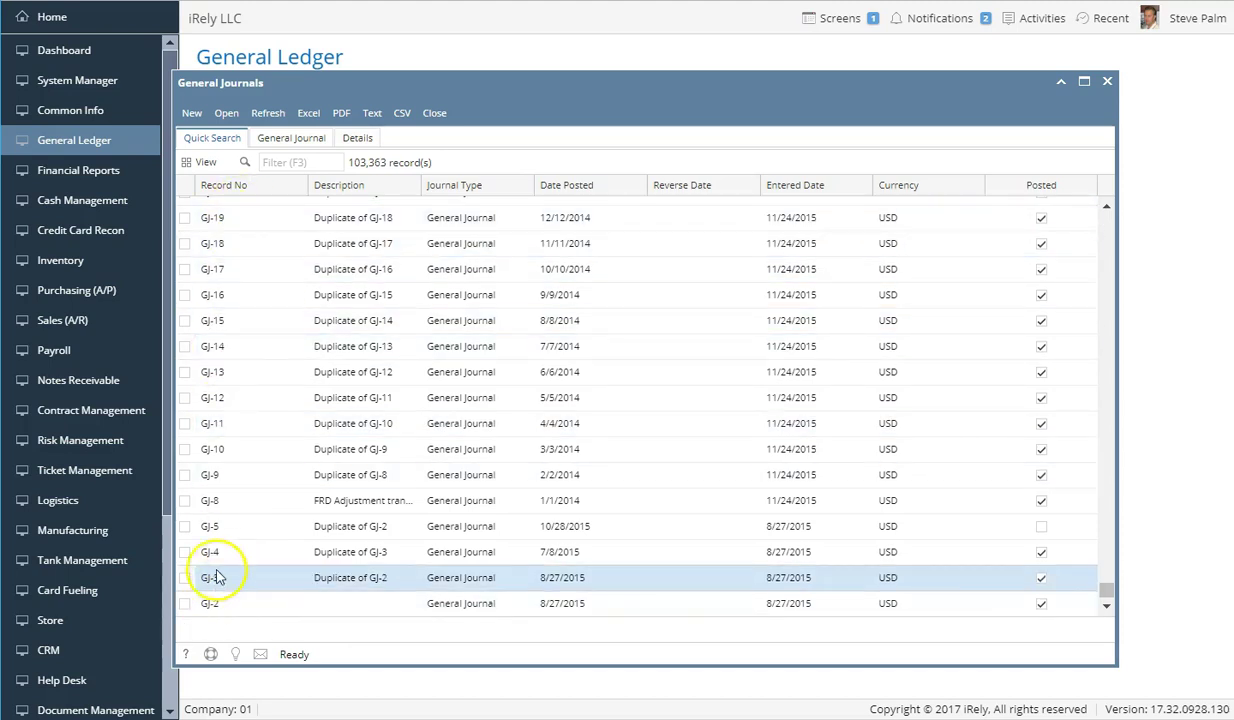
{"action": "left_click", "coordinate": [1106, 596]}
{"action": "left_click_drag", "start_coordinate": [1106, 596], "coordinate": [1104, 215]}
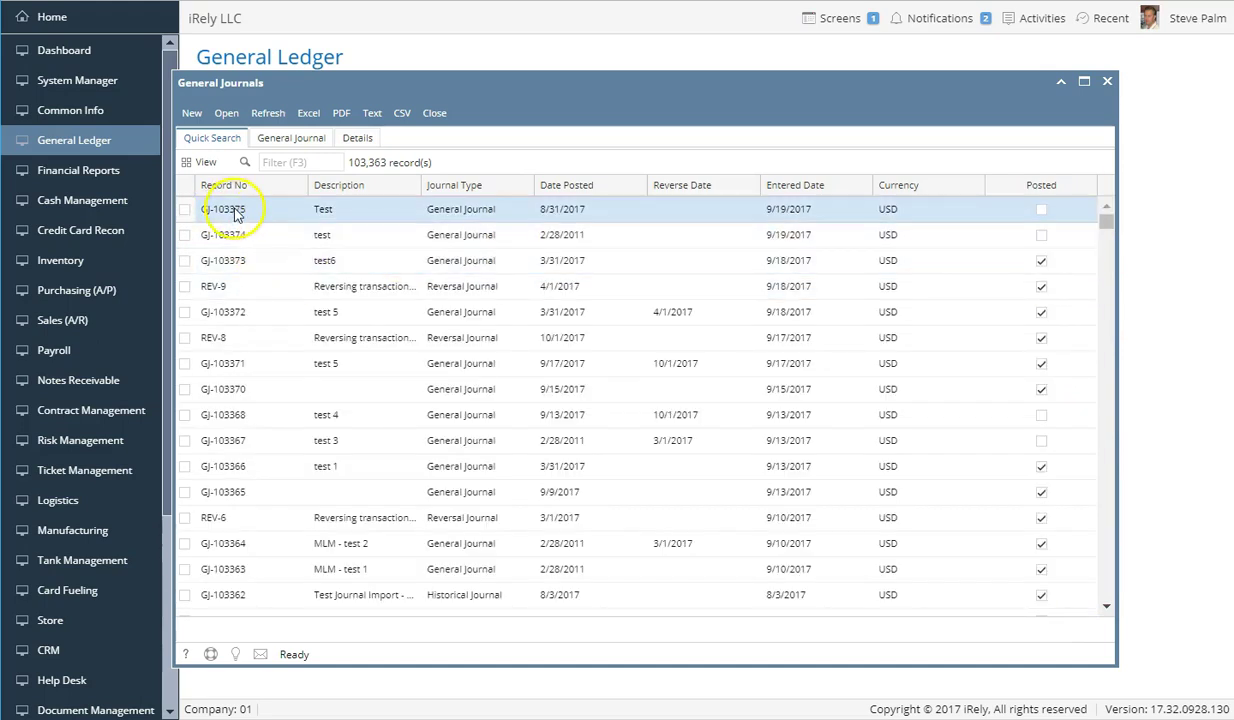
{"action": "left_click_drag", "start_coordinate": [1104, 232], "coordinate": [1108, 528]}
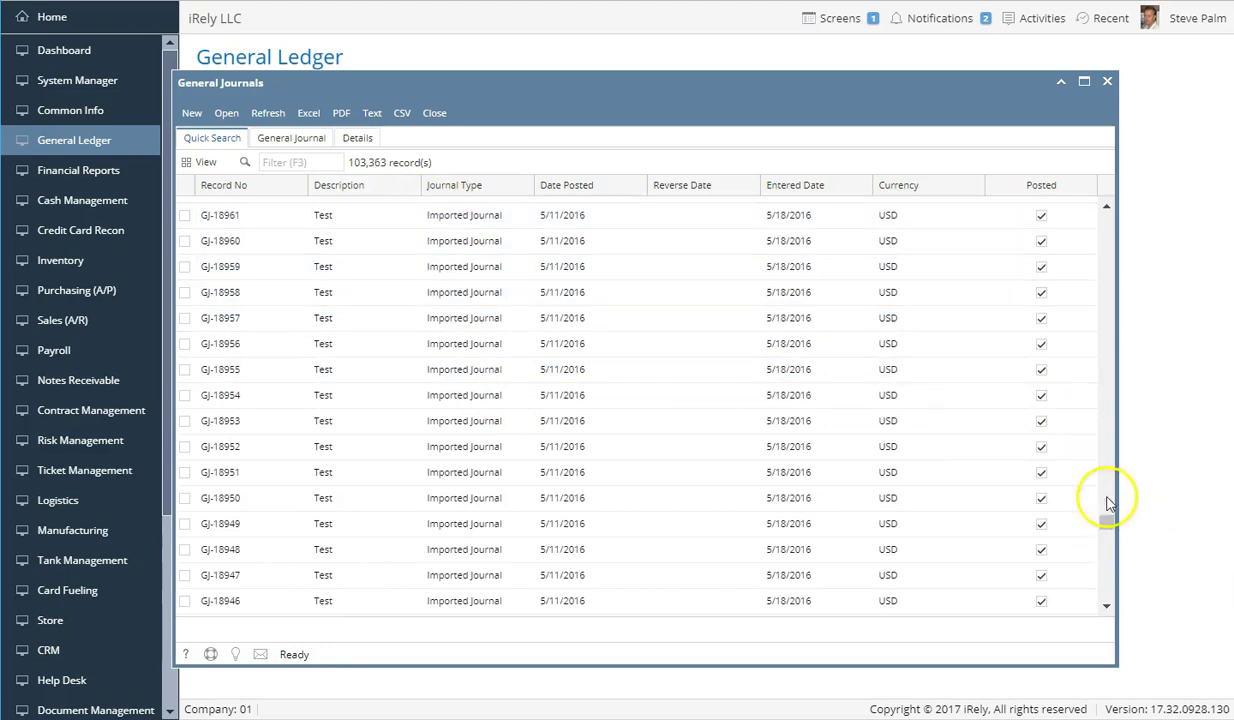
{"action": "left_click", "coordinate": [1105, 611]}
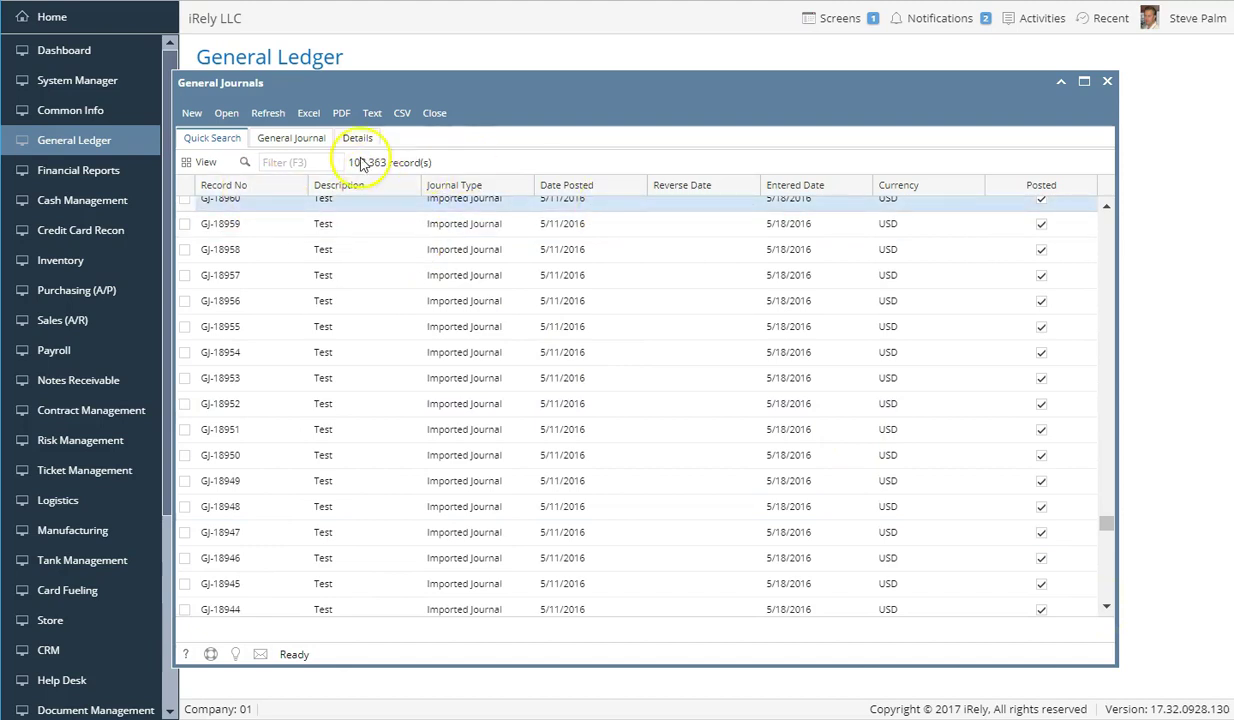
Step: Export the journal list to Excel, text and CSV, then switch to the General Journal view
{"action": "left_click", "coordinate": [302, 116]}
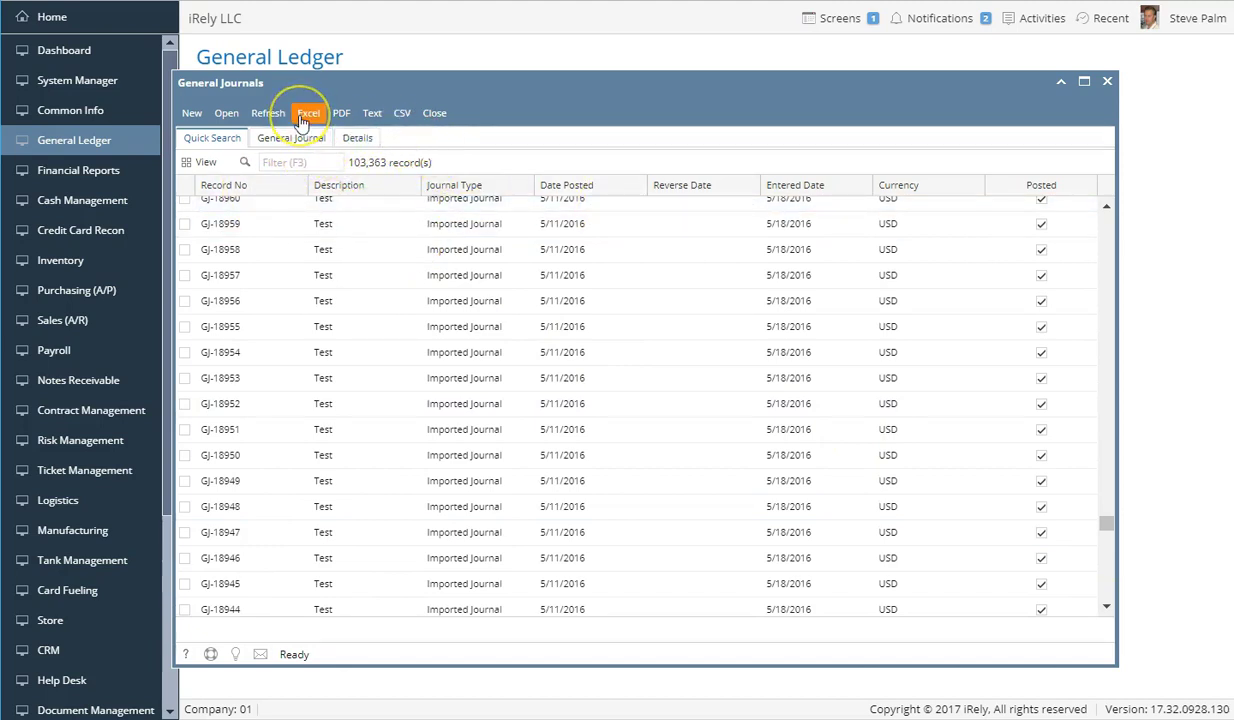
{"action": "left_click", "coordinate": [366, 116]}
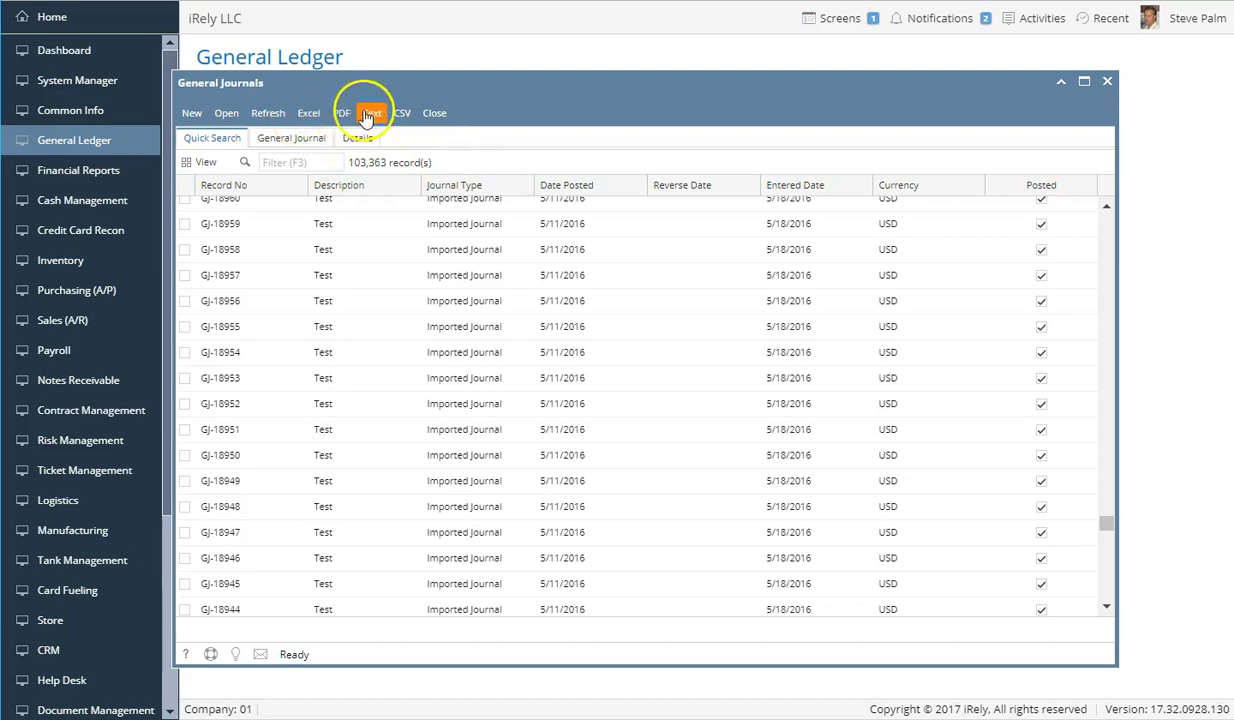
{"action": "left_click", "coordinate": [403, 118]}
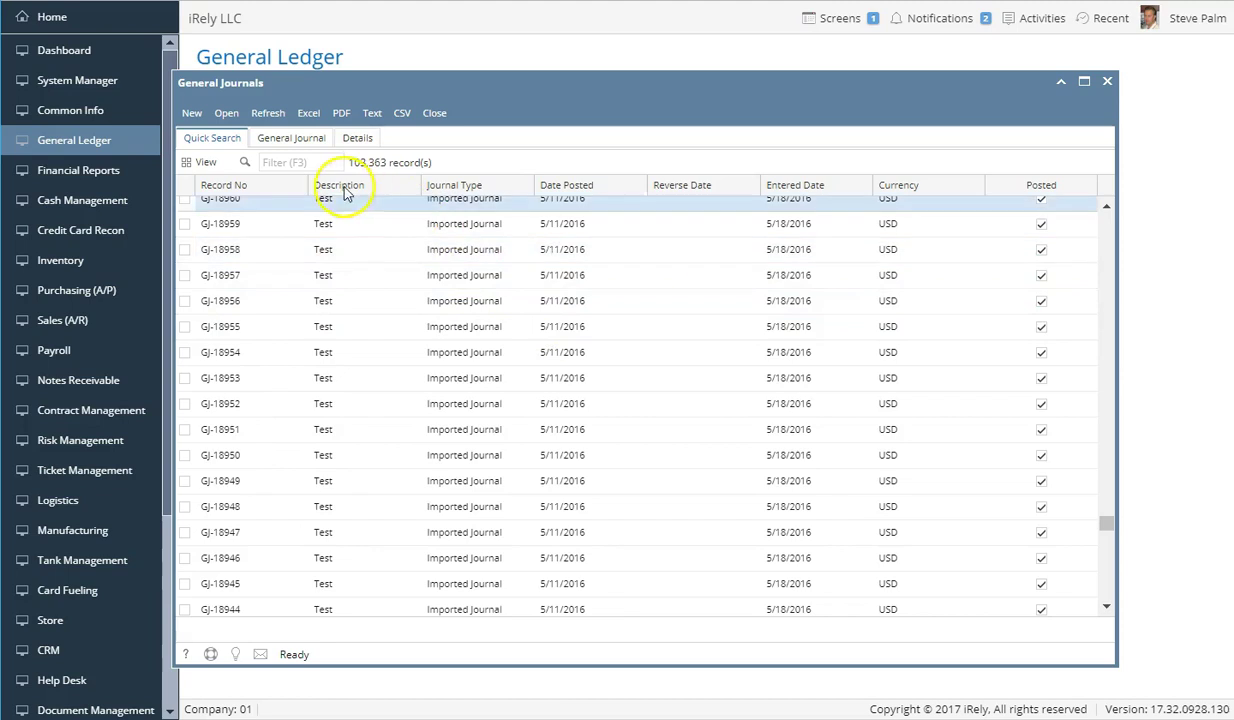
{"action": "left_click", "coordinate": [296, 141]}
Step: Turn on Show Totals to display grand totals of debits and credits for the General Journal records
{"action": "left_click", "coordinate": [296, 141]}
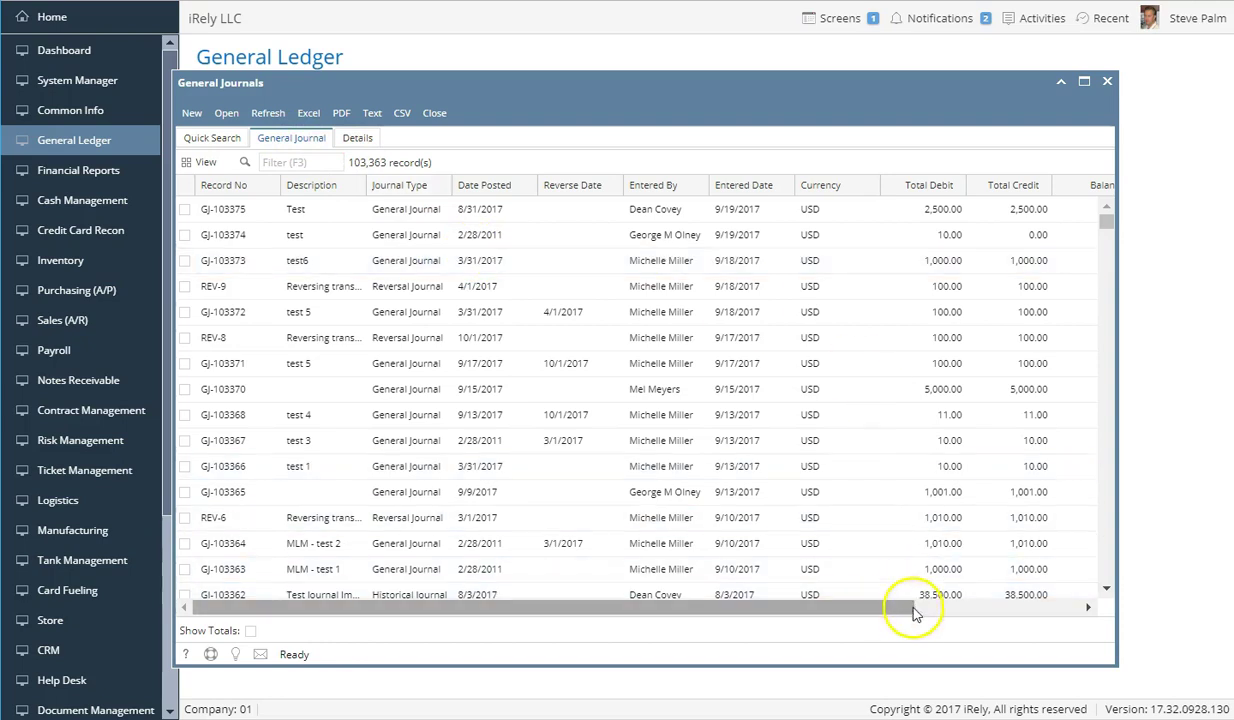
{"action": "left_click_drag", "start_coordinate": [909, 607], "coordinate": [249, 630]}
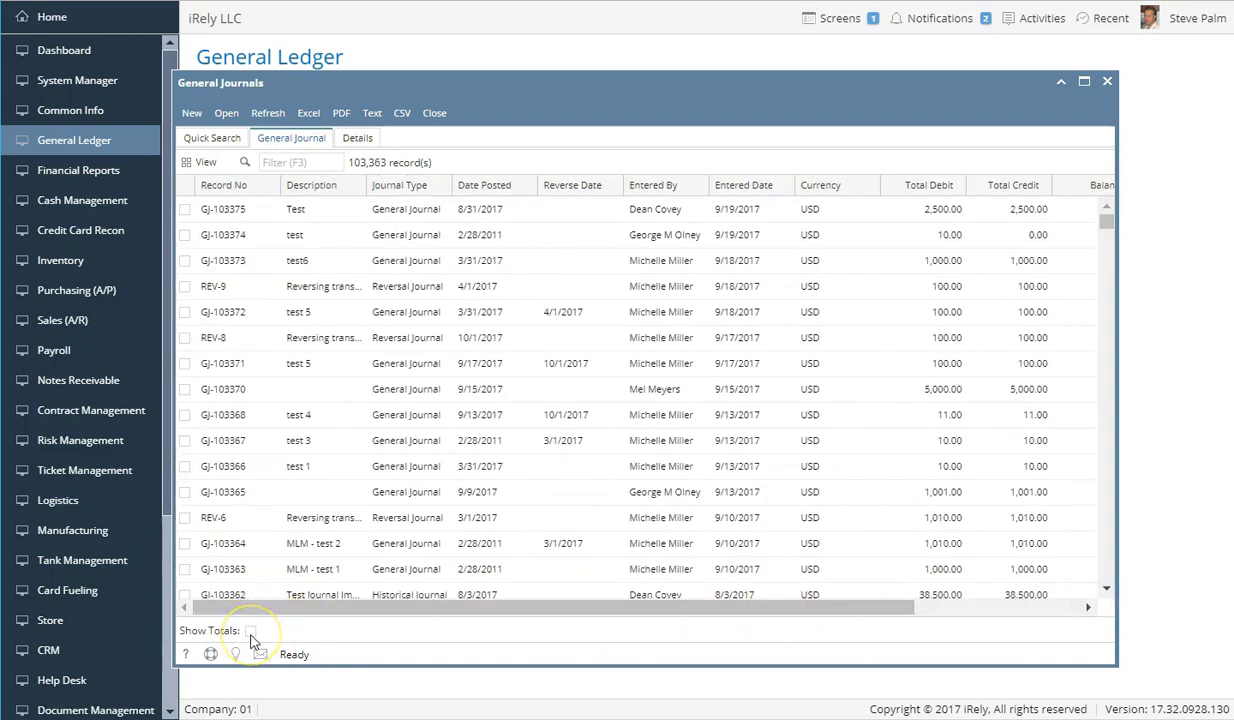
{"action": "left_click", "coordinate": [251, 633]}
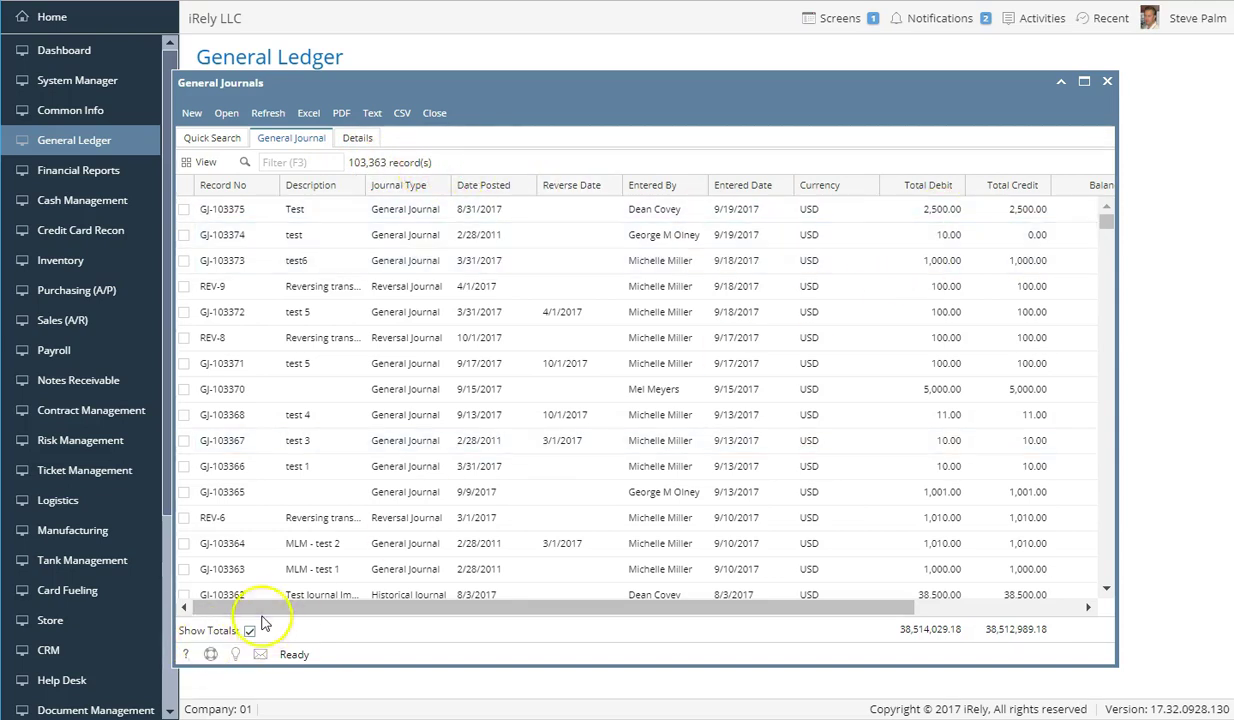
Step: Review journals GJ-103366 and GJ-103374, then return to the Quick Search list
{"action": "left_click", "coordinate": [877, 465]}
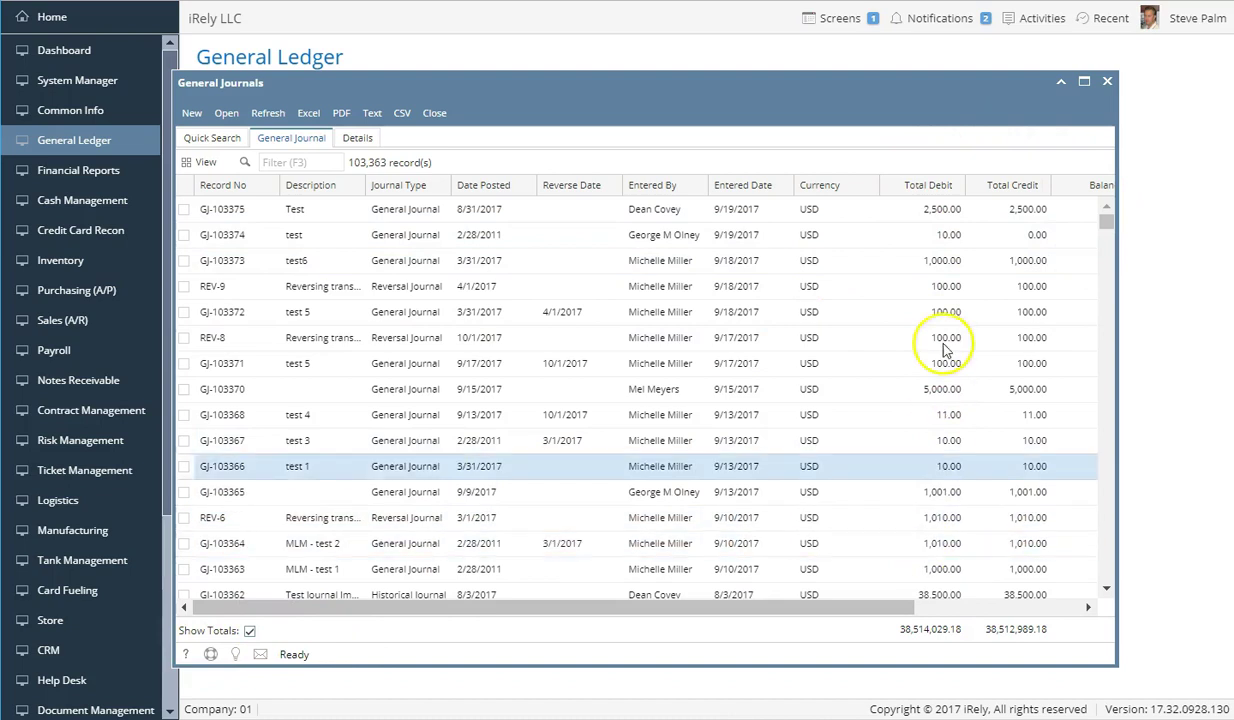
{"action": "left_click", "coordinate": [945, 212]}
{"action": "left_click", "coordinate": [985, 233]}
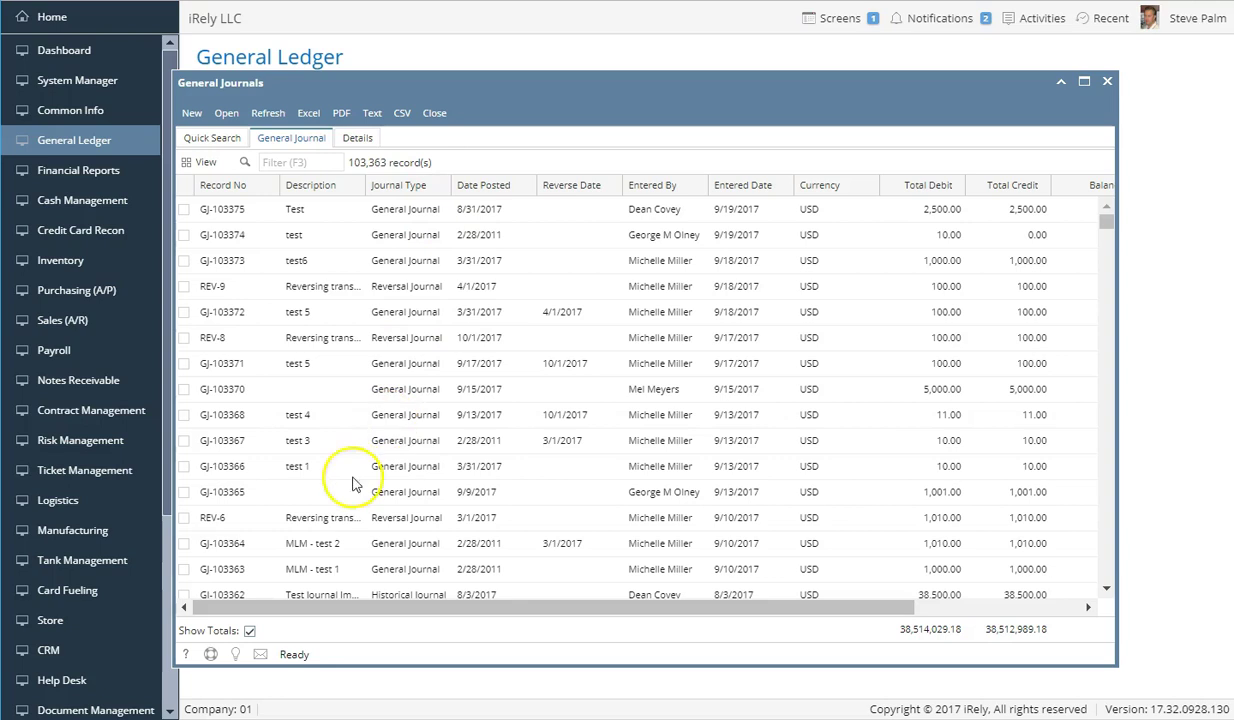
{"action": "left_click", "coordinate": [212, 143]}
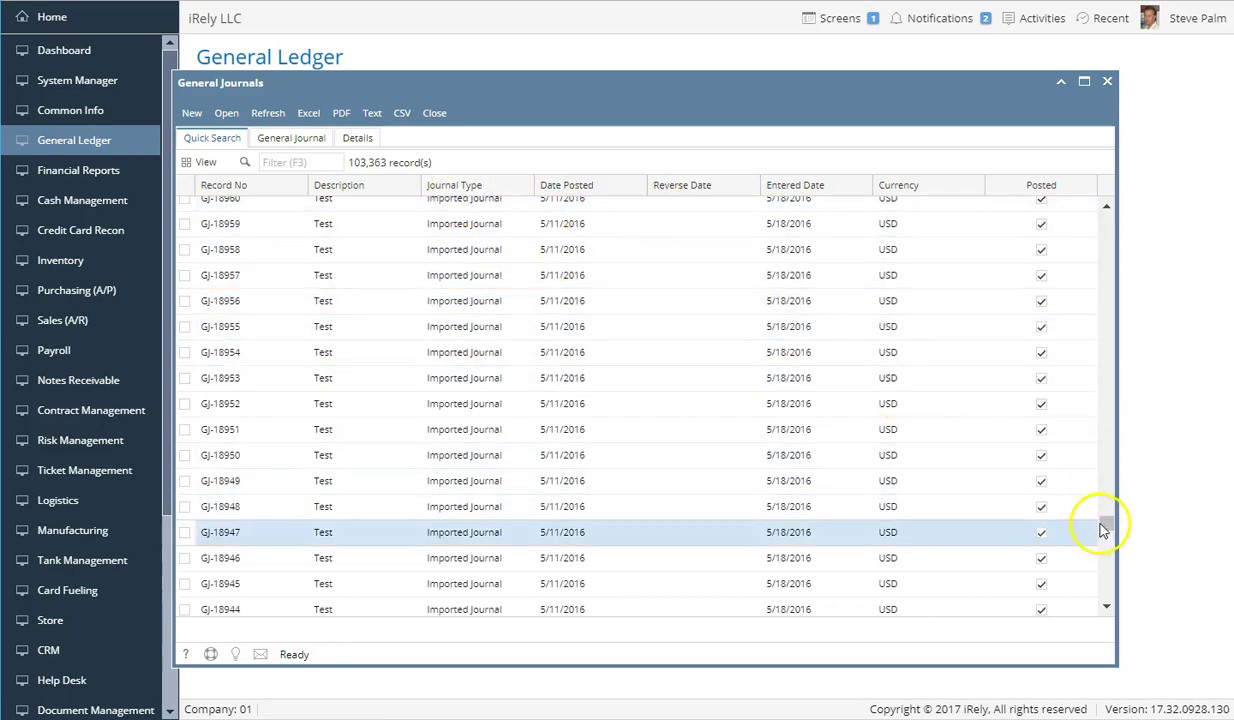
{"action": "left_click_drag", "start_coordinate": [1099, 523], "coordinate": [1099, 278]}
Step: Place the Currency column right after Record No and narrow it, then open Entered Date's options
{"action": "left_click_drag", "start_coordinate": [1107, 205], "coordinate": [1100, 200]}
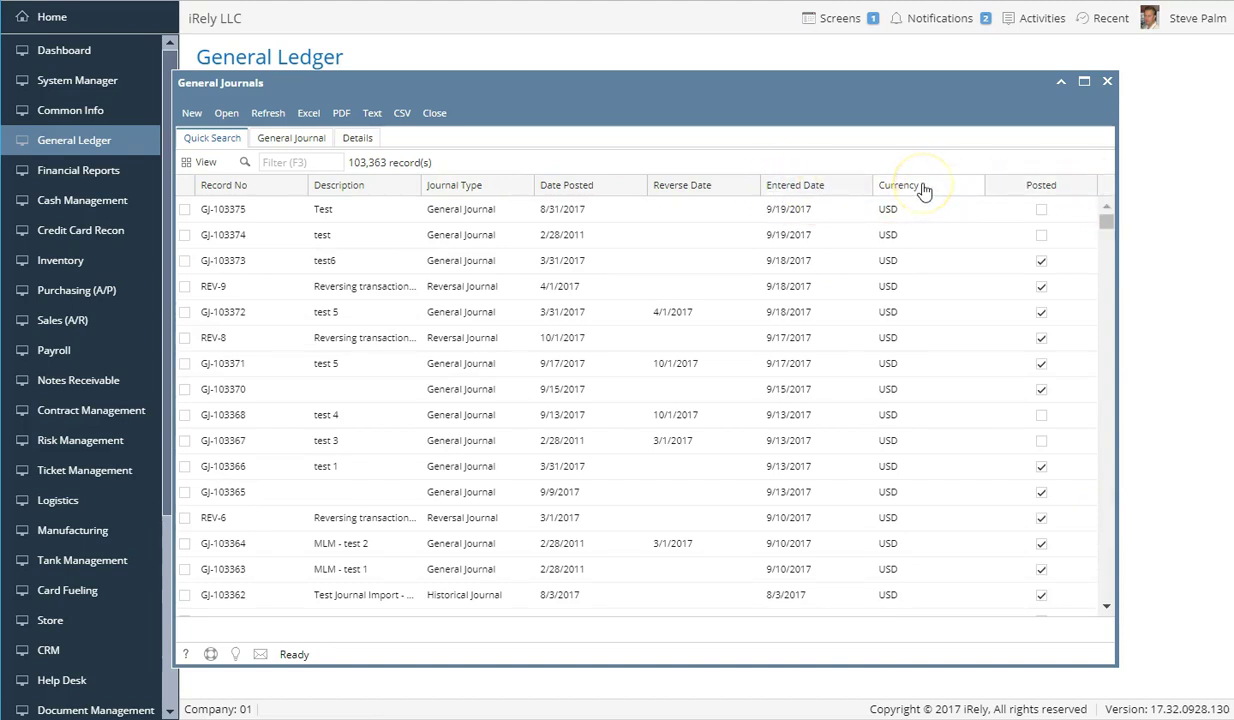
{"action": "left_click_drag", "start_coordinate": [918, 193], "coordinate": [326, 198]}
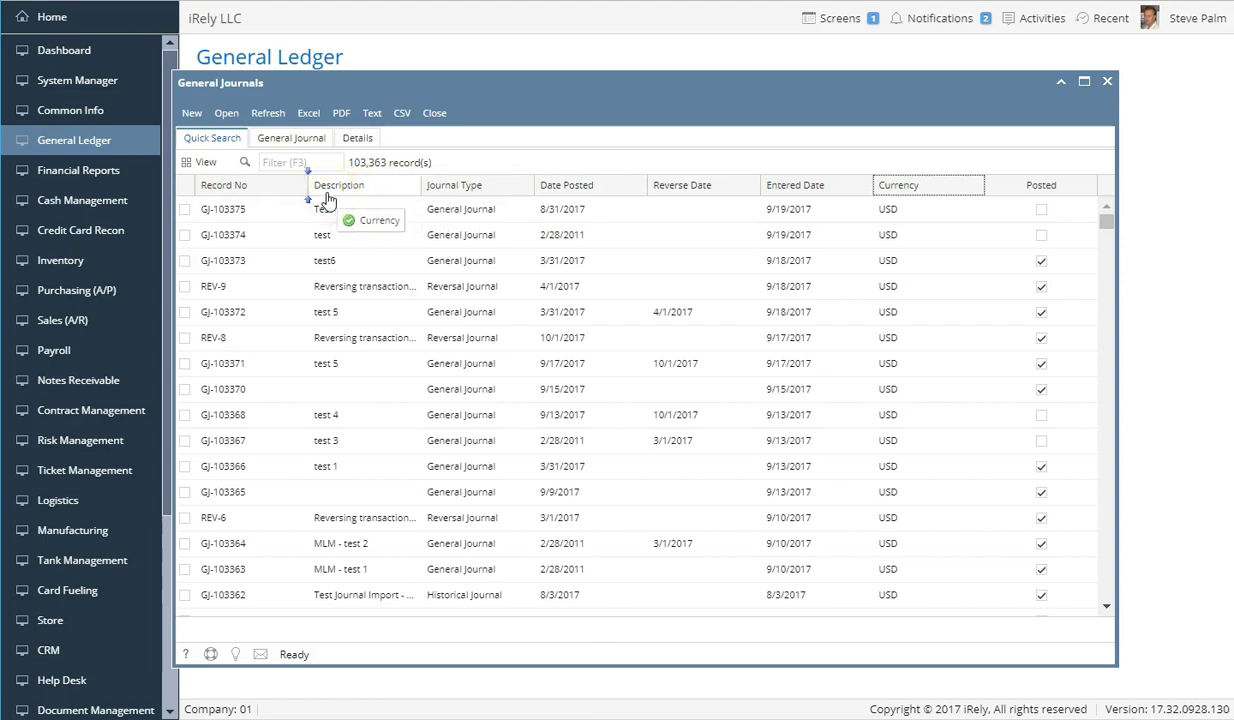
{"action": "left_click_drag", "start_coordinate": [326, 198], "coordinate": [326, 200]}
{"action": "left_click", "coordinate": [340, 214]}
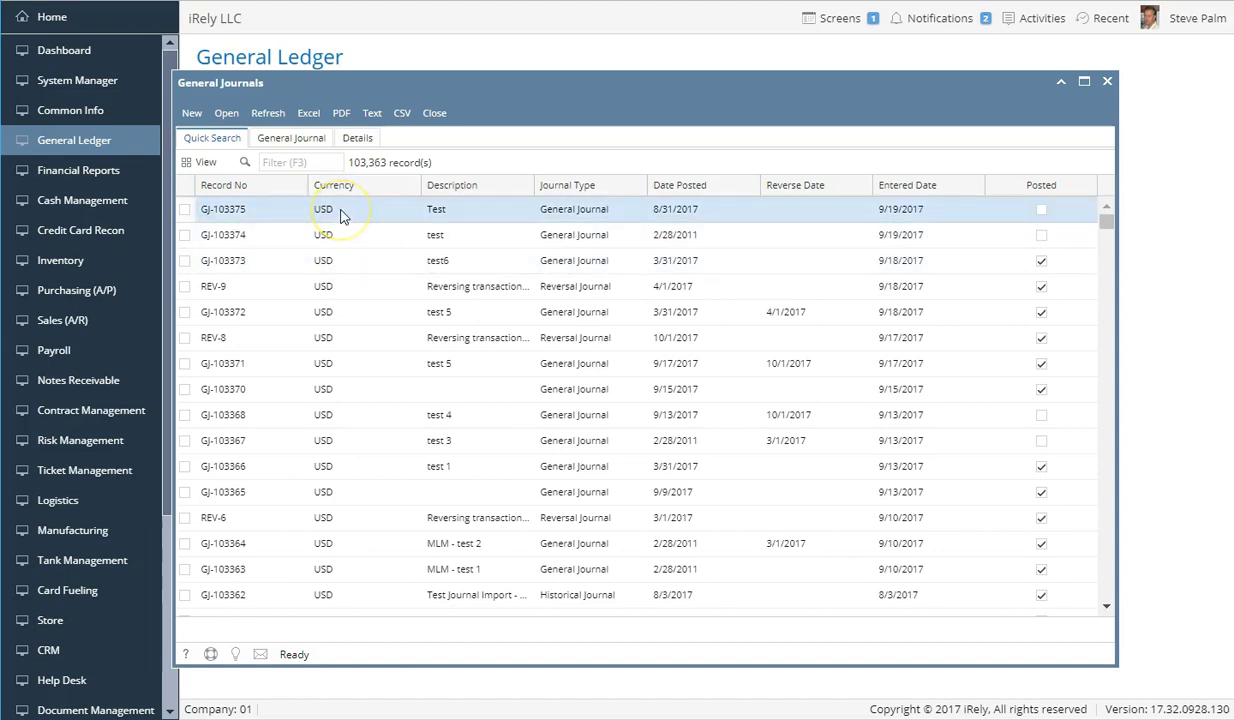
{"action": "left_click_drag", "start_coordinate": [420, 187], "coordinate": [366, 195]}
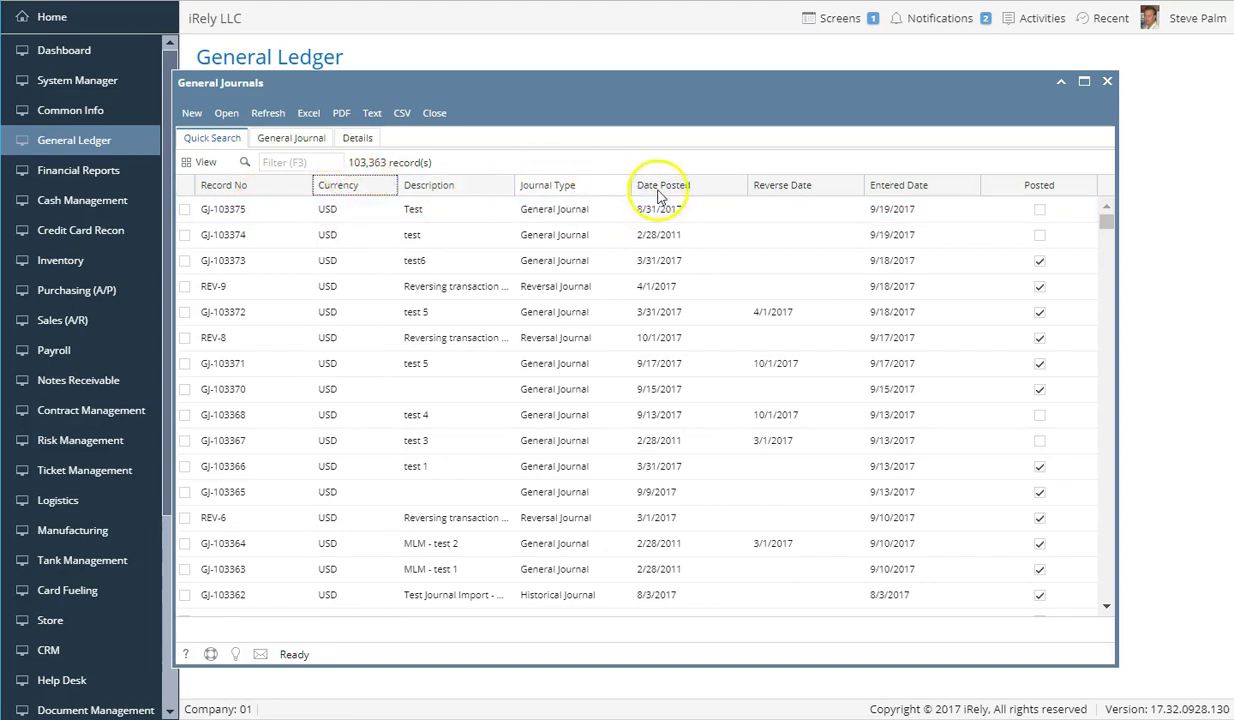
{"action": "left_click", "coordinate": [890, 180]}
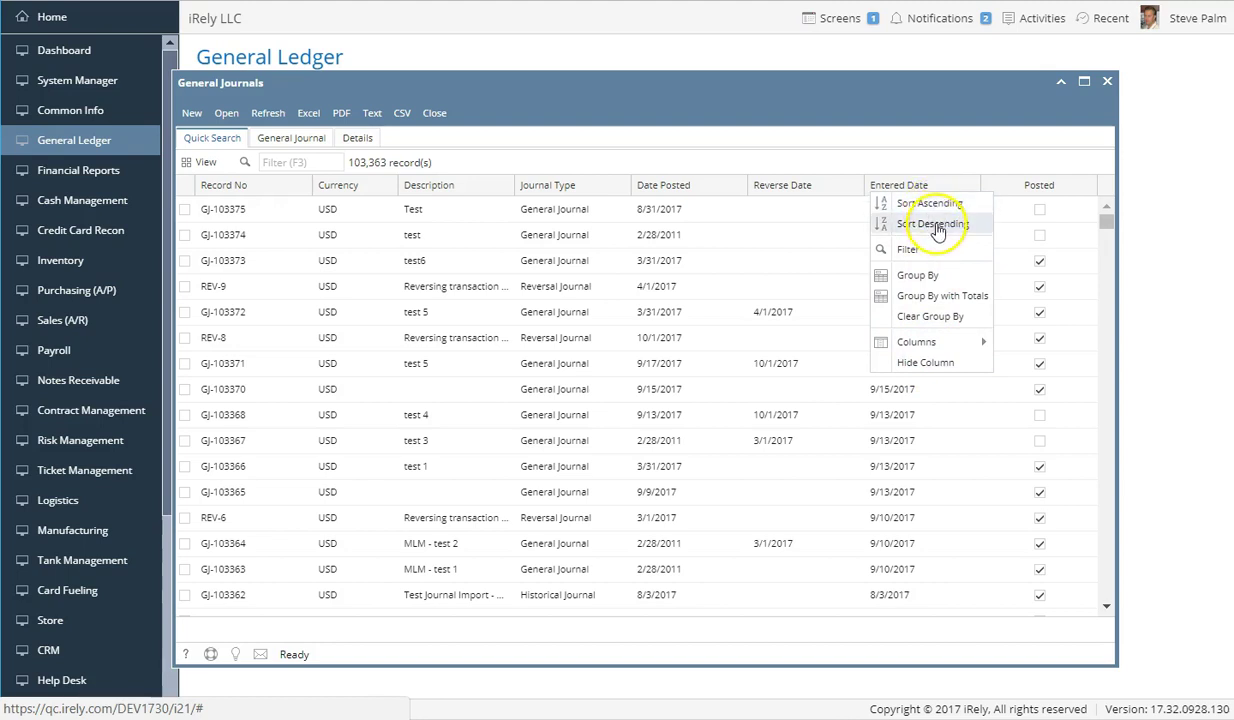
Step: Sort and group the journals by Entered Date, then clear the grouping, leaving GJ-5 (8/27/2015) first
{"action": "left_click", "coordinate": [938, 227]}
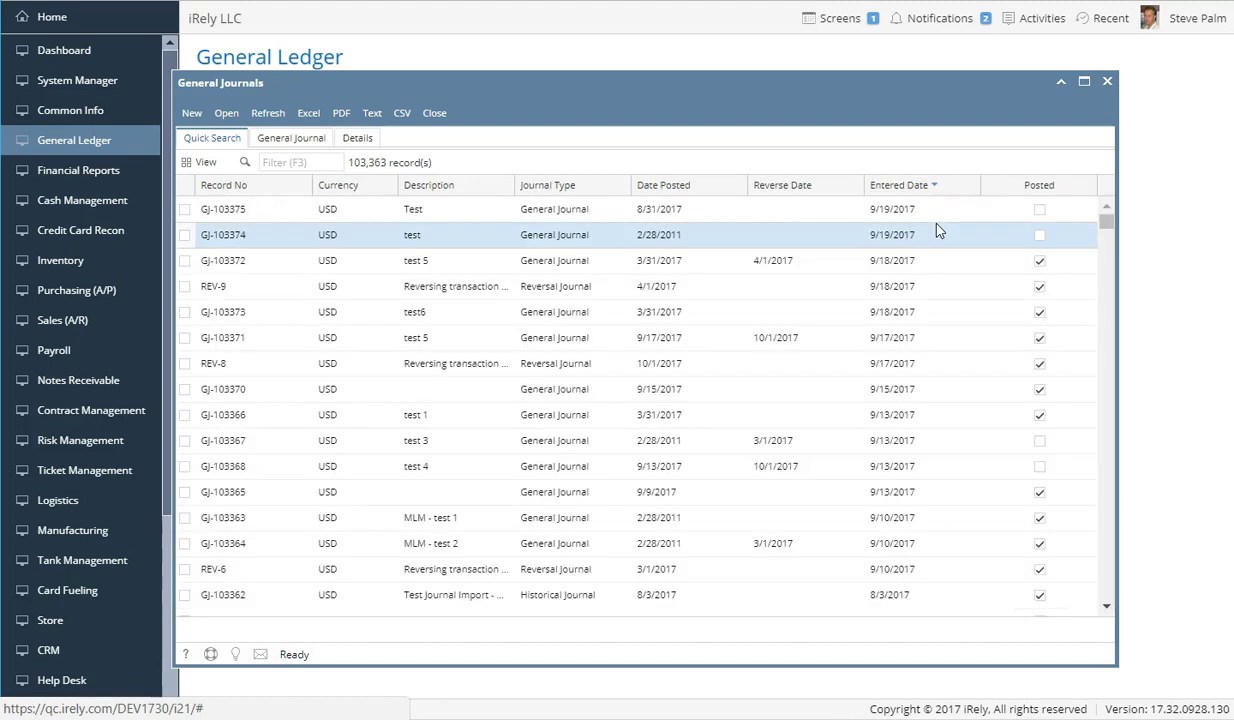
{"action": "left_click", "coordinate": [897, 198]}
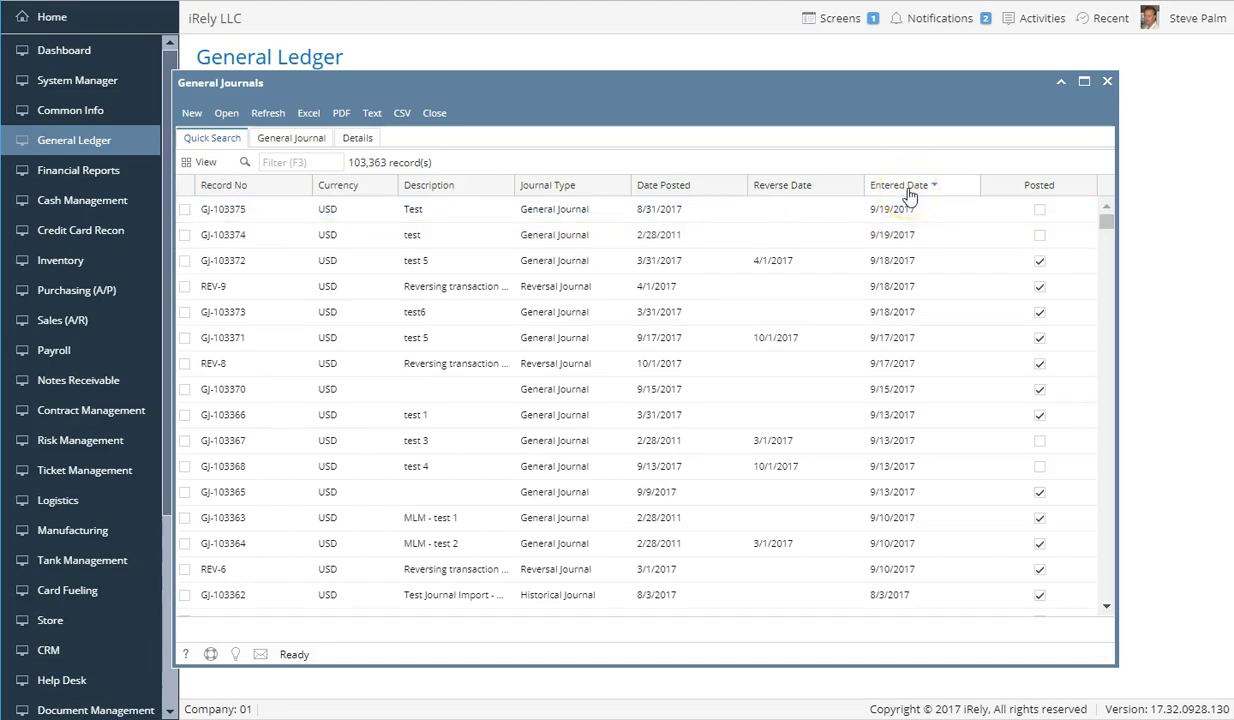
{"action": "left_click", "coordinate": [910, 190]}
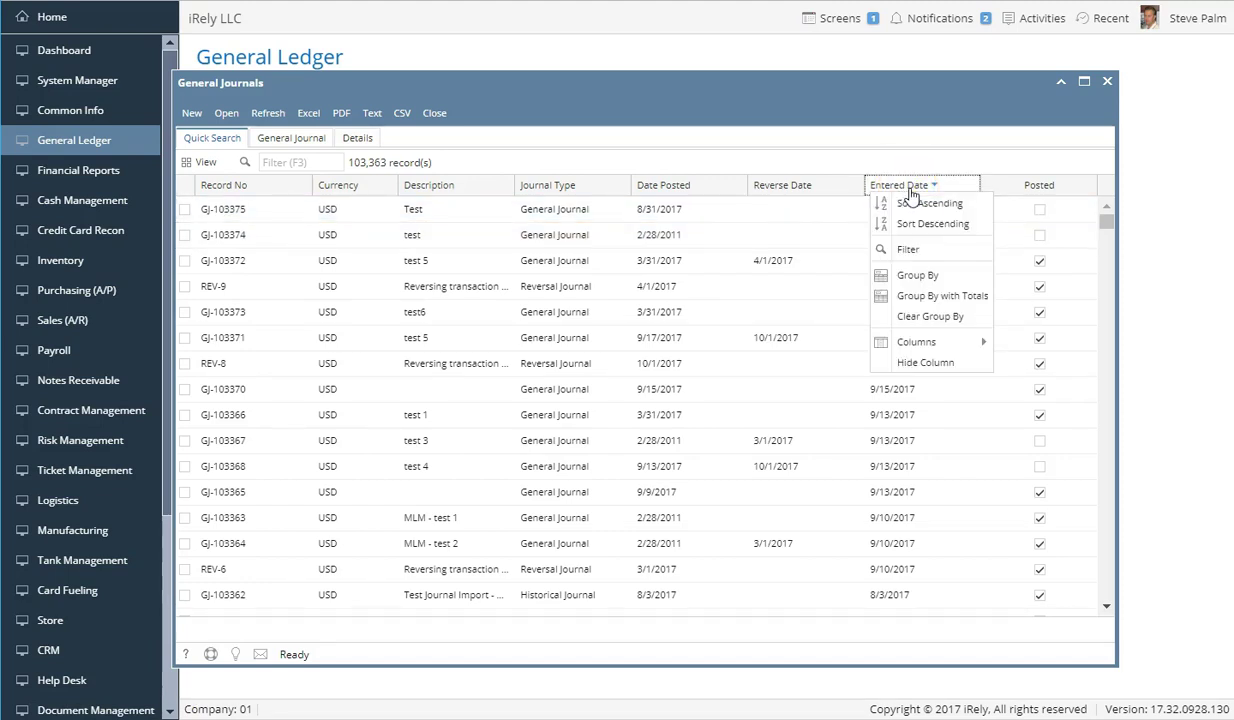
{"action": "left_click", "coordinate": [914, 276]}
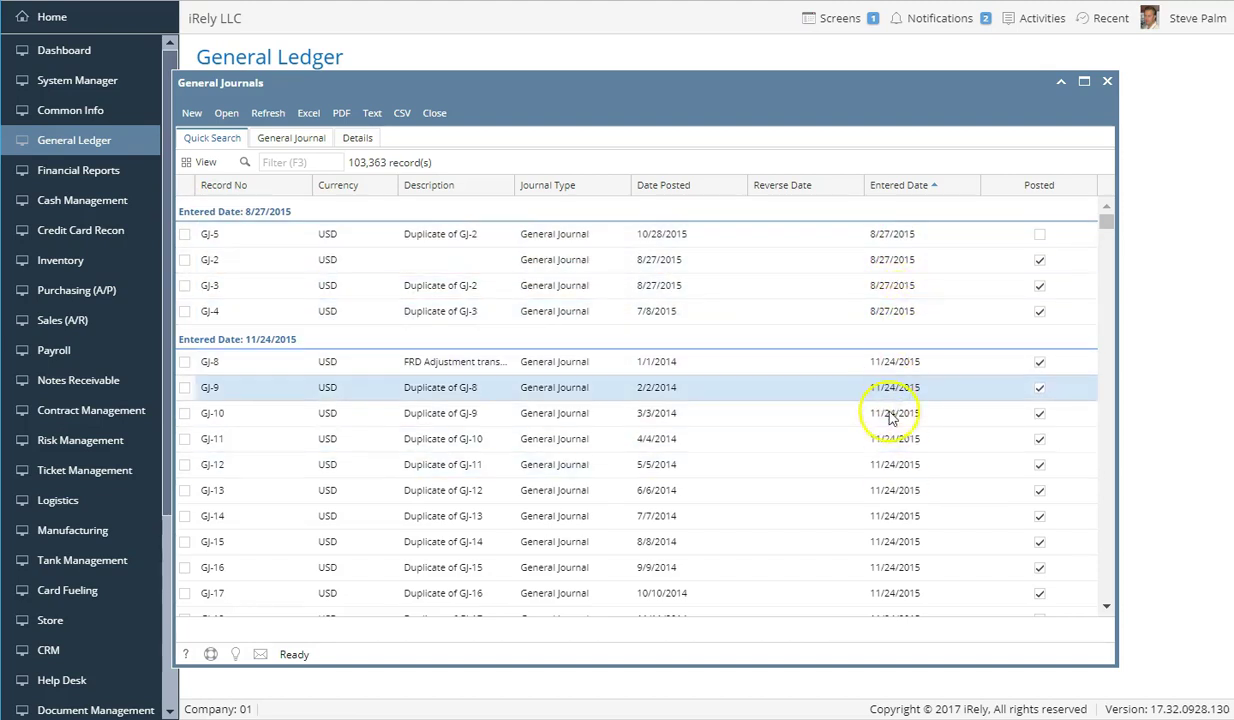
{"action": "right_click", "coordinate": [930, 189]}
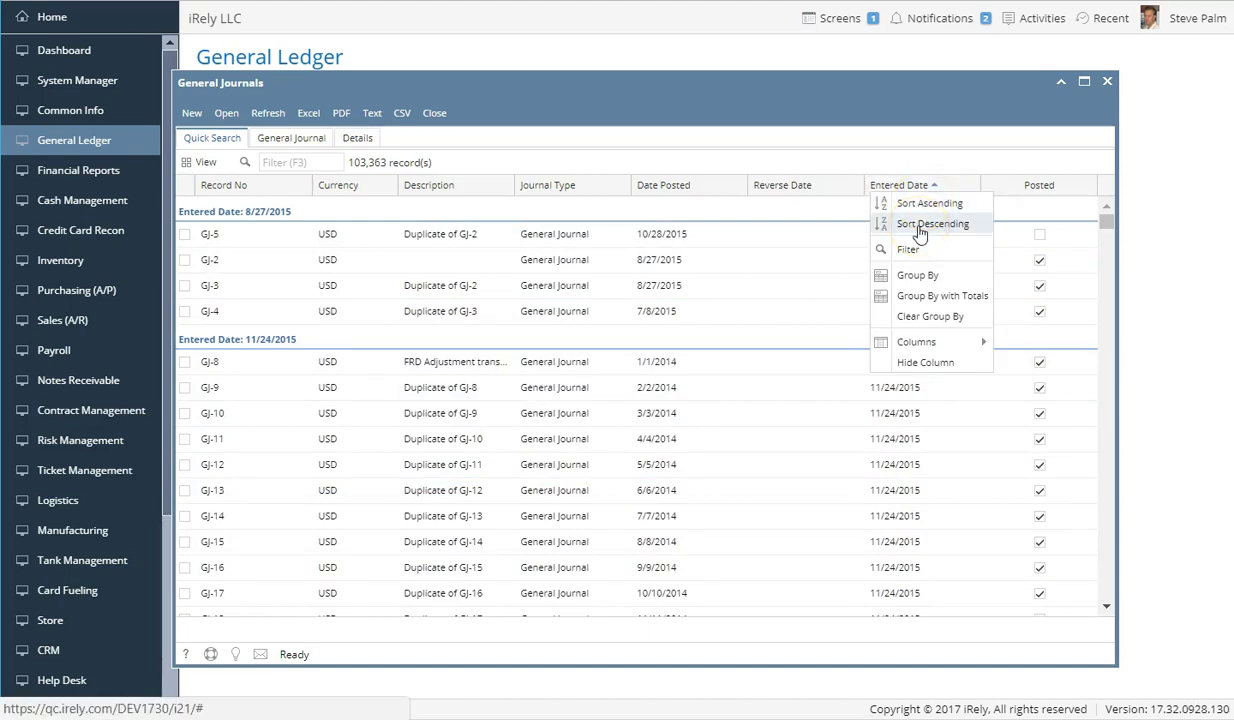
{"action": "left_click", "coordinate": [915, 318]}
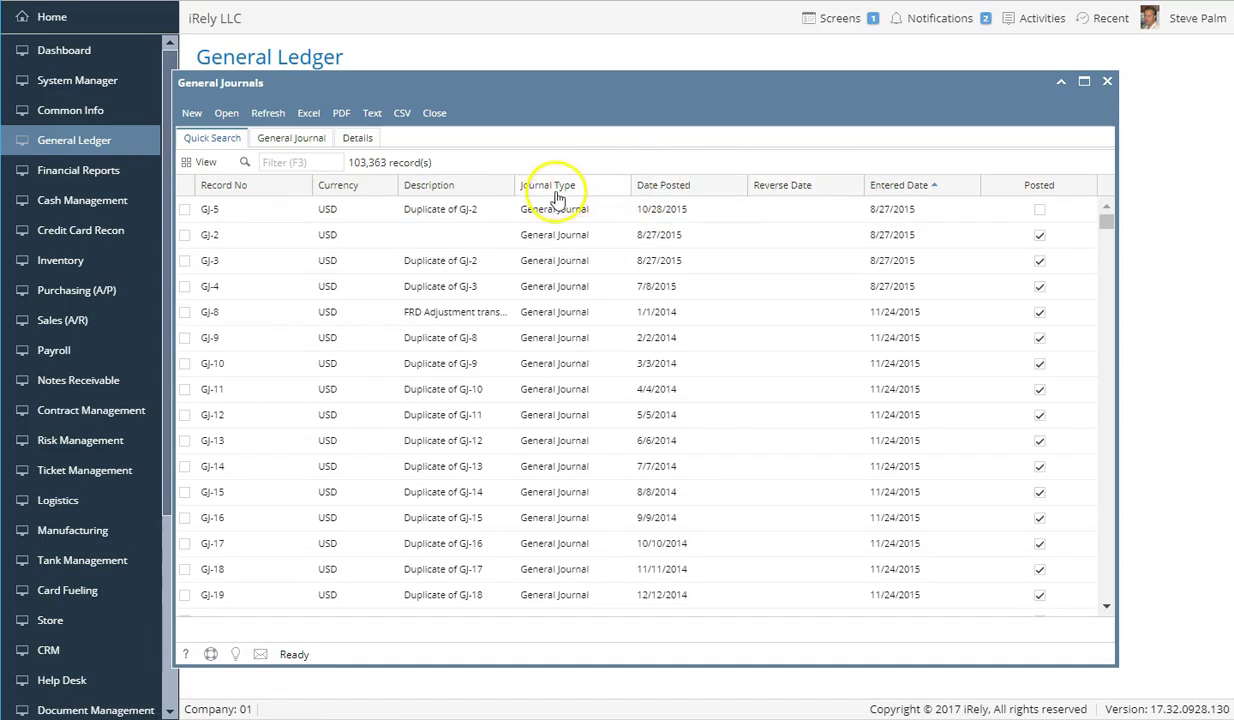
Step: Sort the General Journals by Record No ascending
{"action": "left_click", "coordinate": [240, 189]}
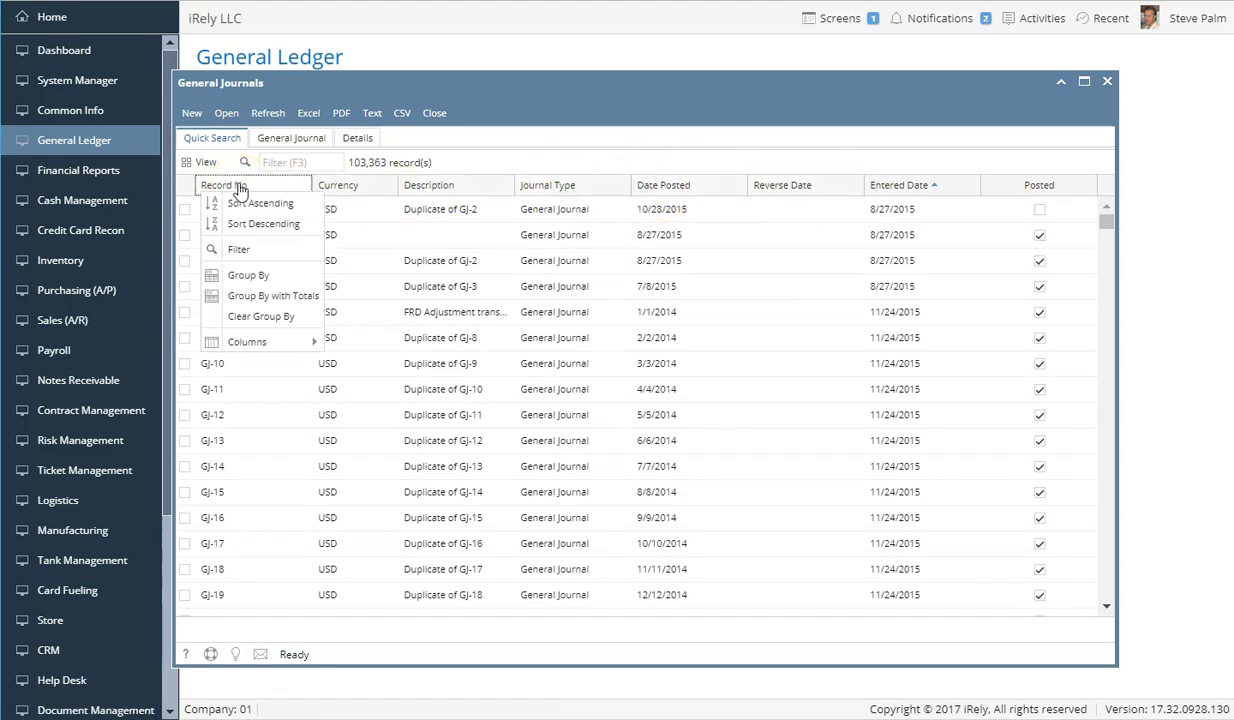
{"action": "left_click", "coordinate": [256, 206]}
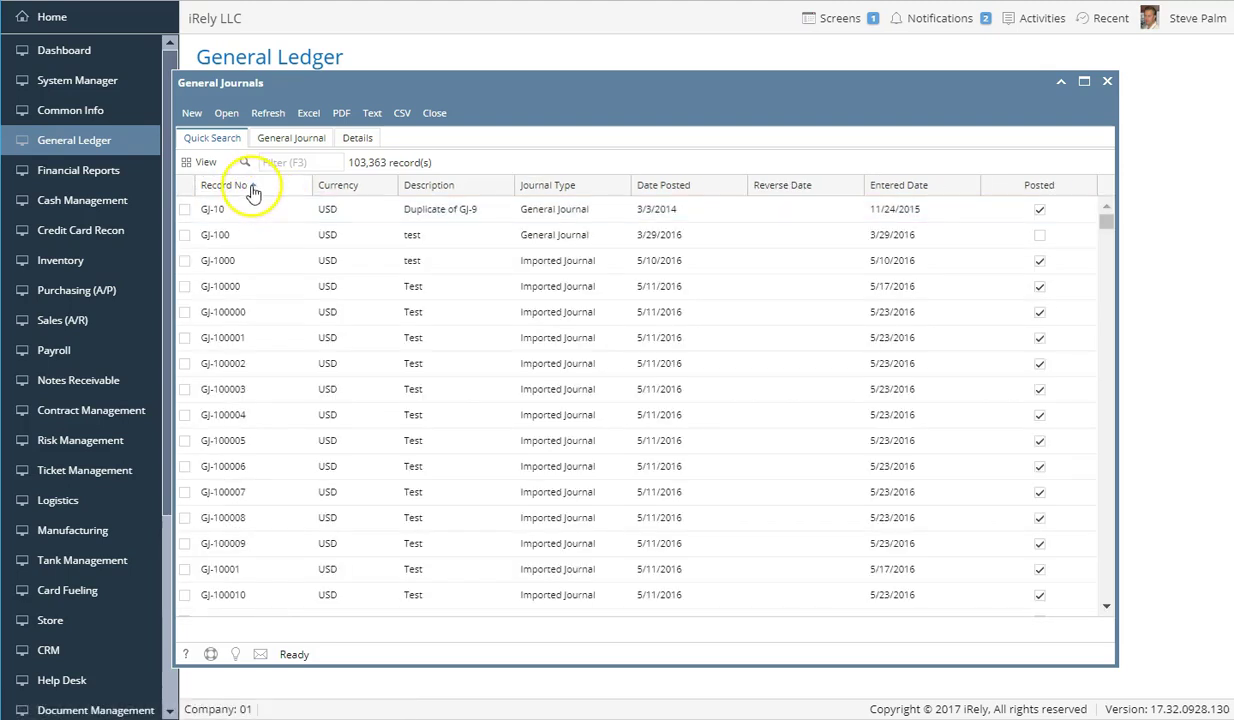
{"action": "left_click", "coordinate": [898, 192]}
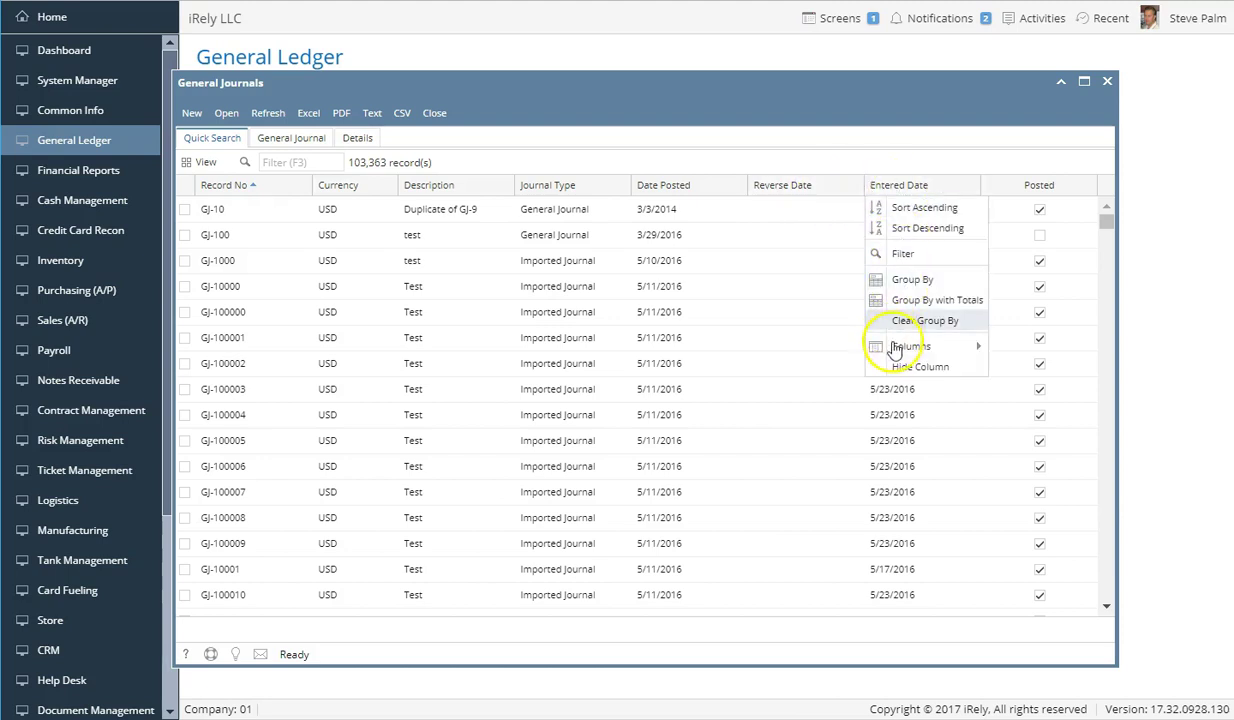
{"action": "mouse_move", "coordinate": [898, 347]}
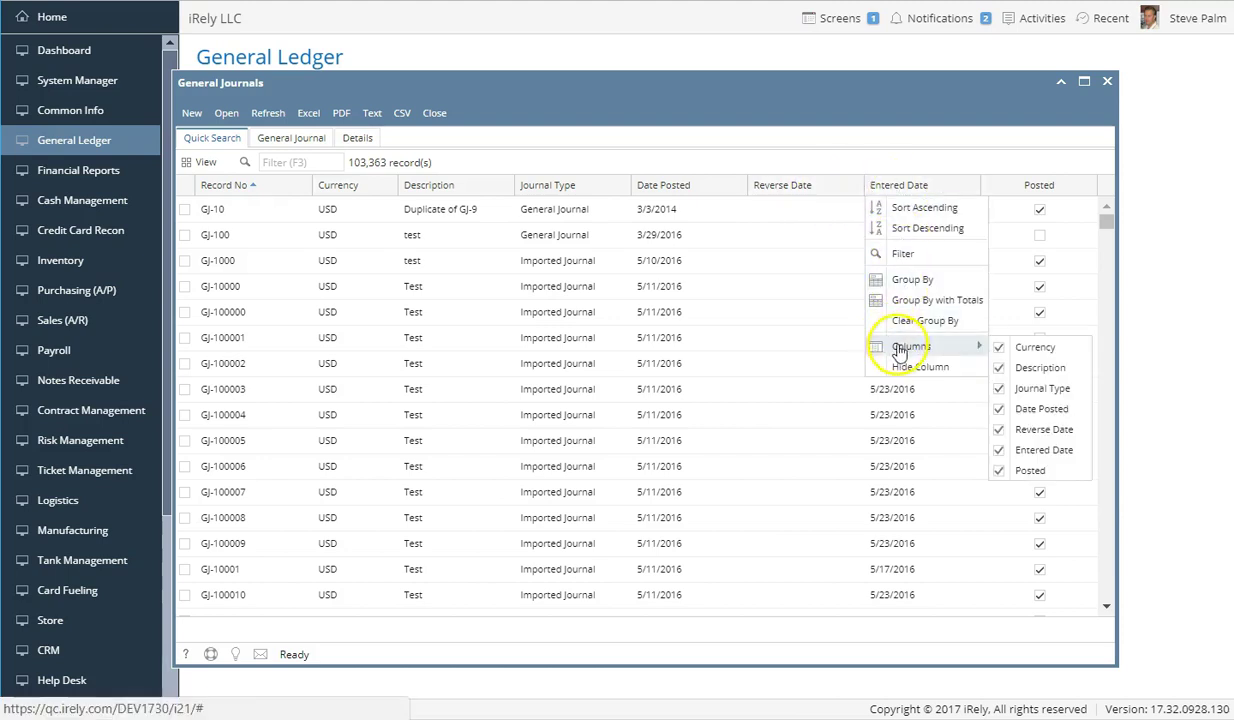
Step: Hide the Currency, Posted, Reverse Date and Date Posted columns
{"action": "left_click", "coordinate": [548, 190]}
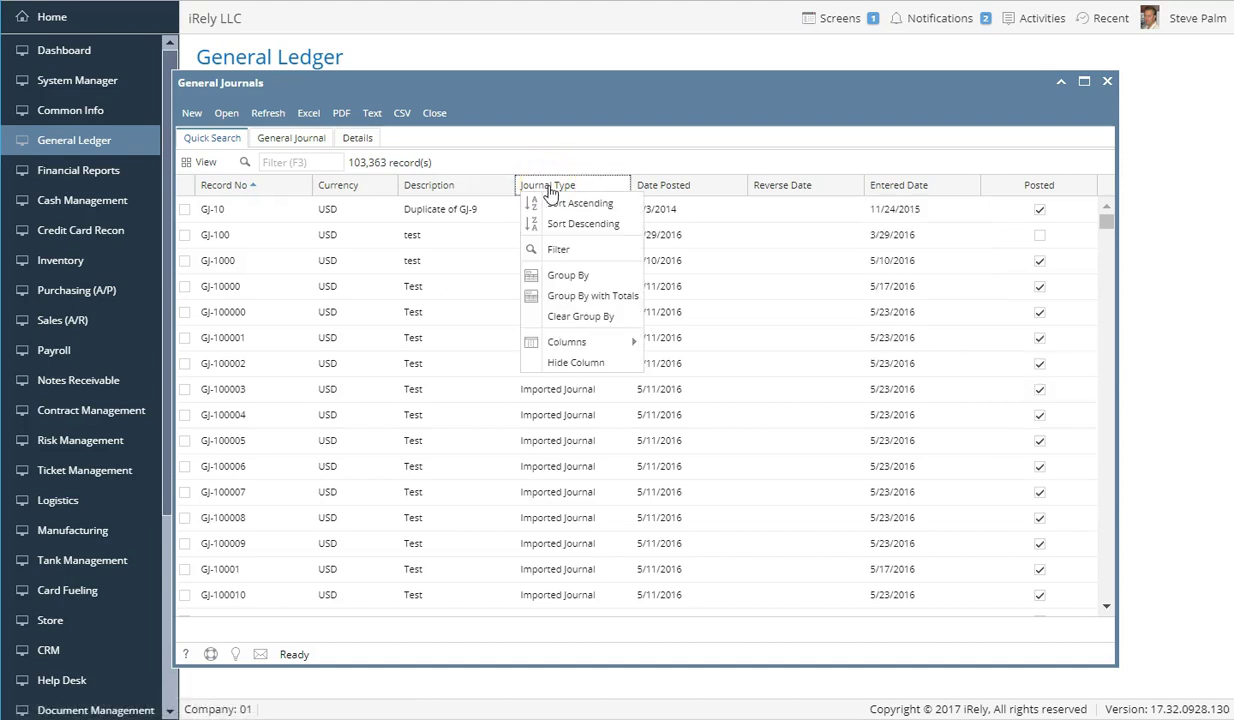
{"action": "mouse_move", "coordinate": [565, 342]}
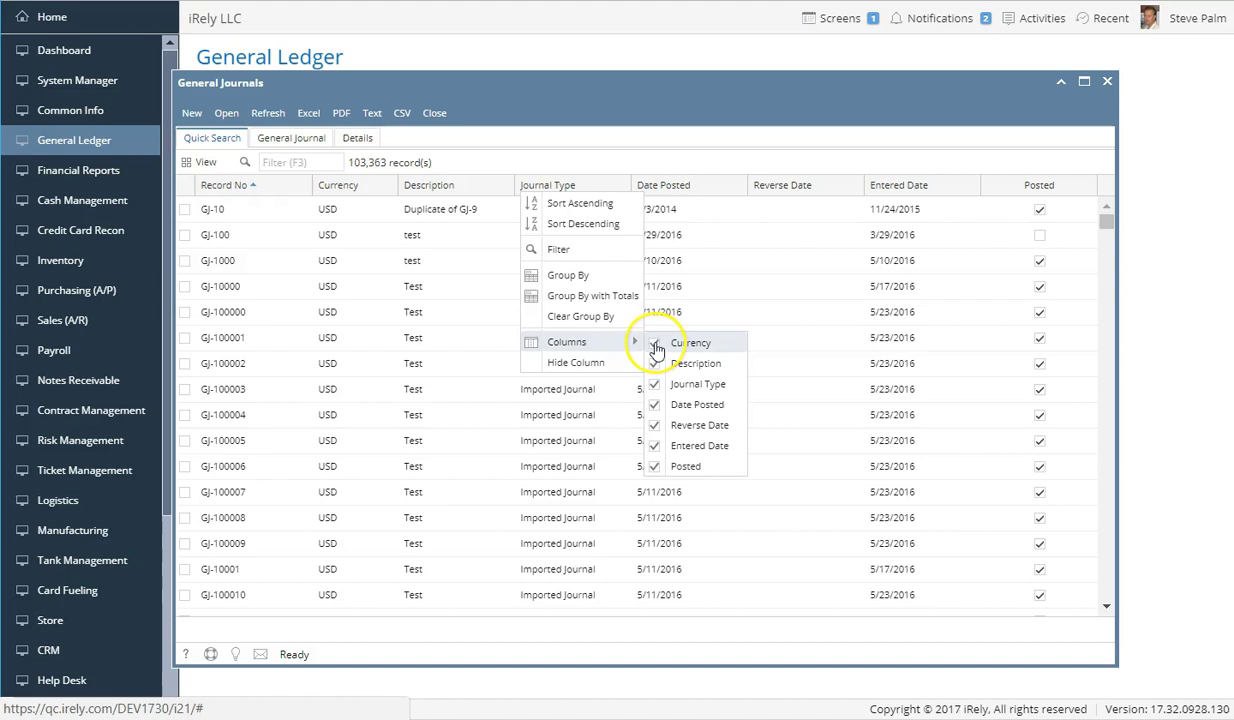
{"action": "left_click", "coordinate": [656, 345]}
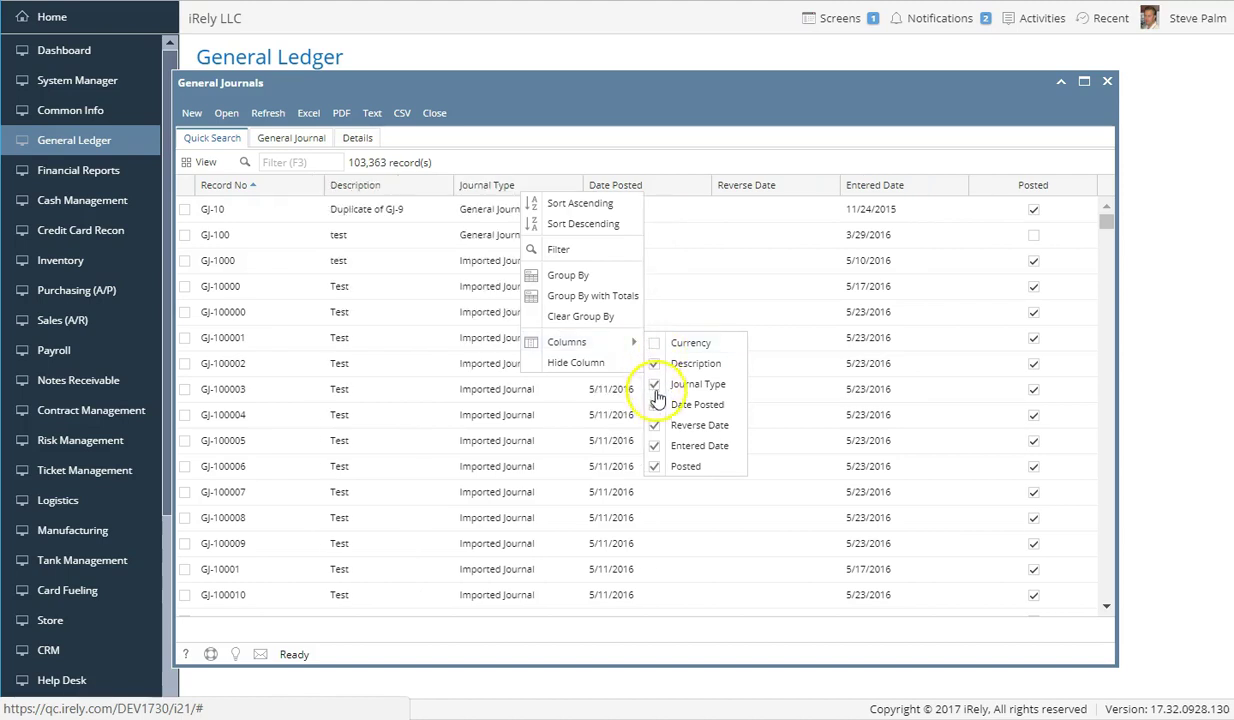
{"action": "left_click", "coordinate": [654, 467]}
{"action": "left_click", "coordinate": [655, 427]}
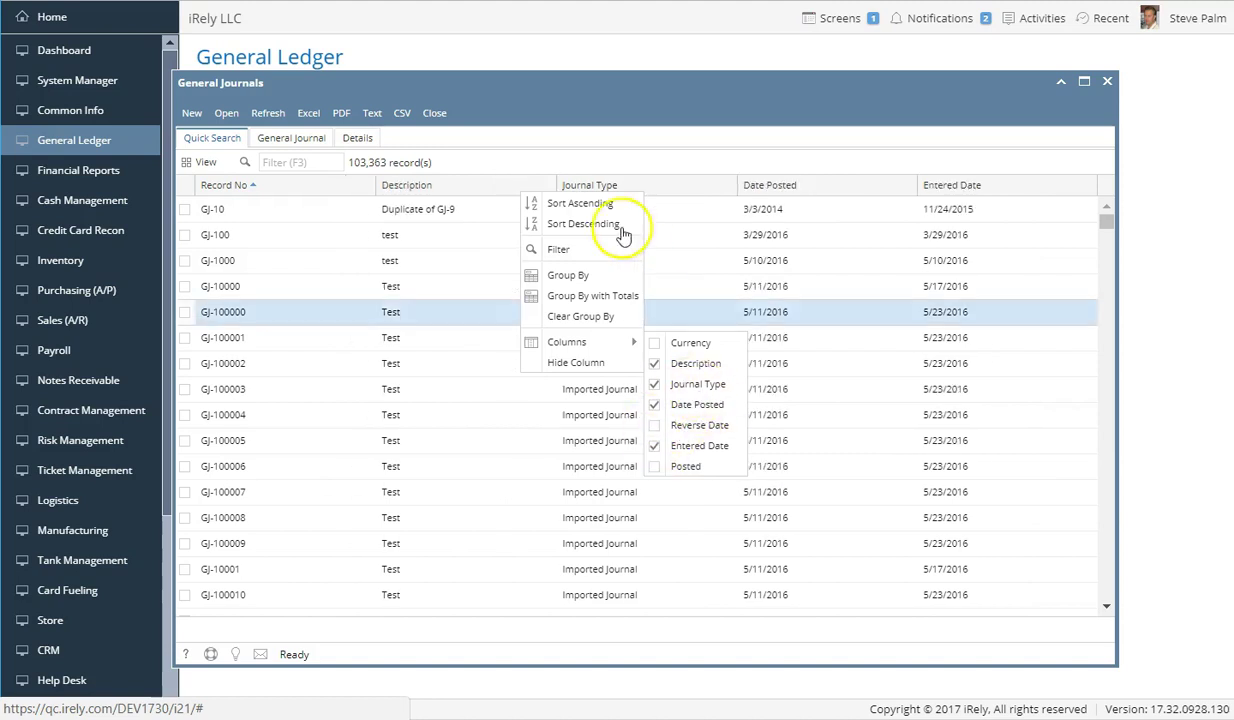
{"action": "left_click", "coordinate": [537, 216]}
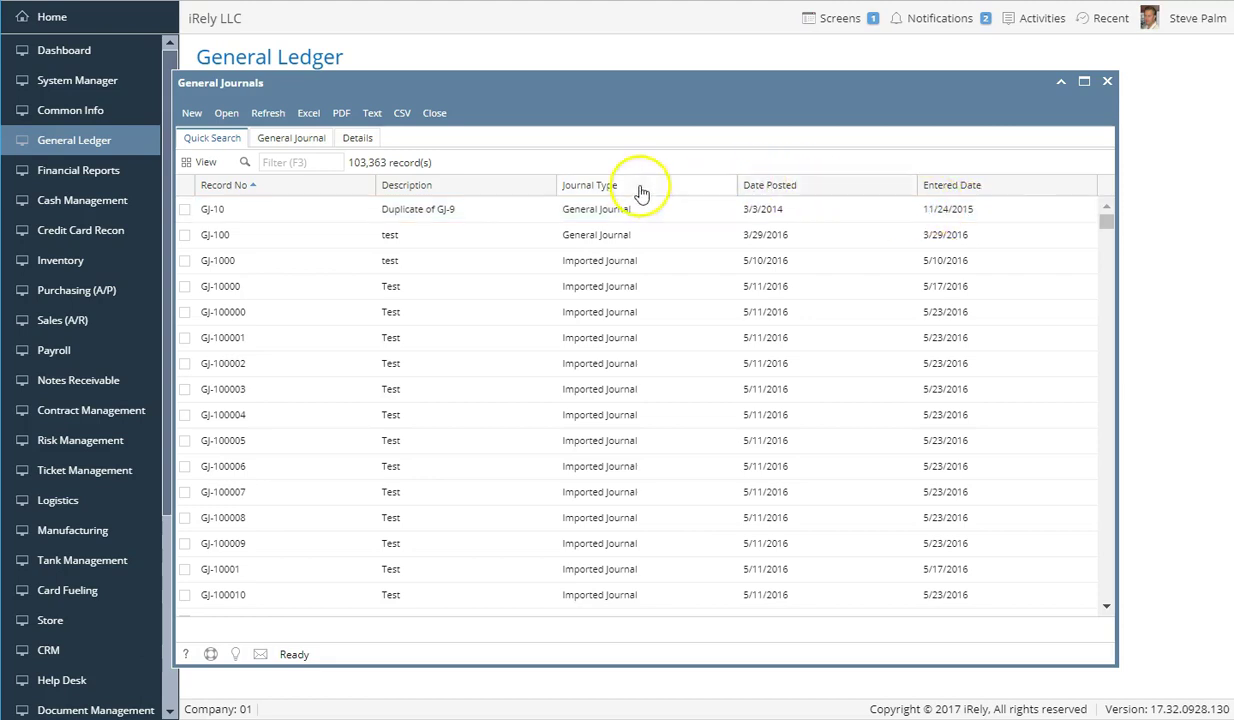
{"action": "right_click", "coordinate": [797, 188]}
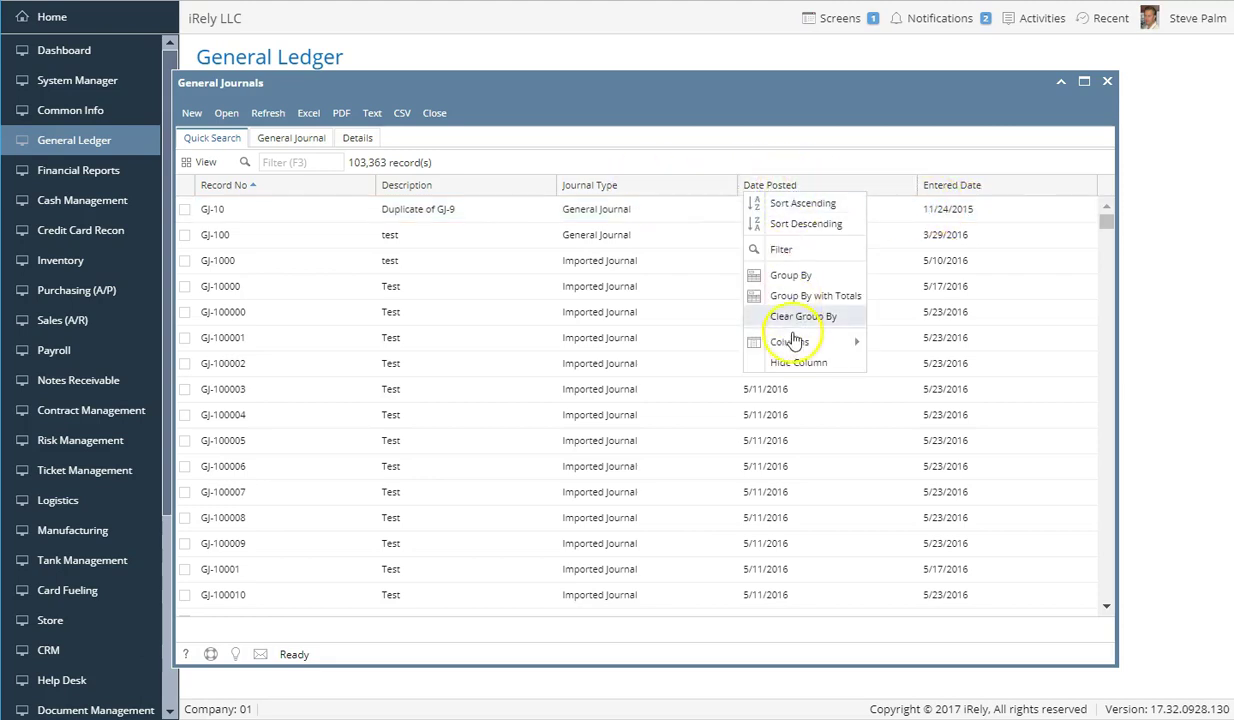
{"action": "left_click", "coordinate": [790, 365]}
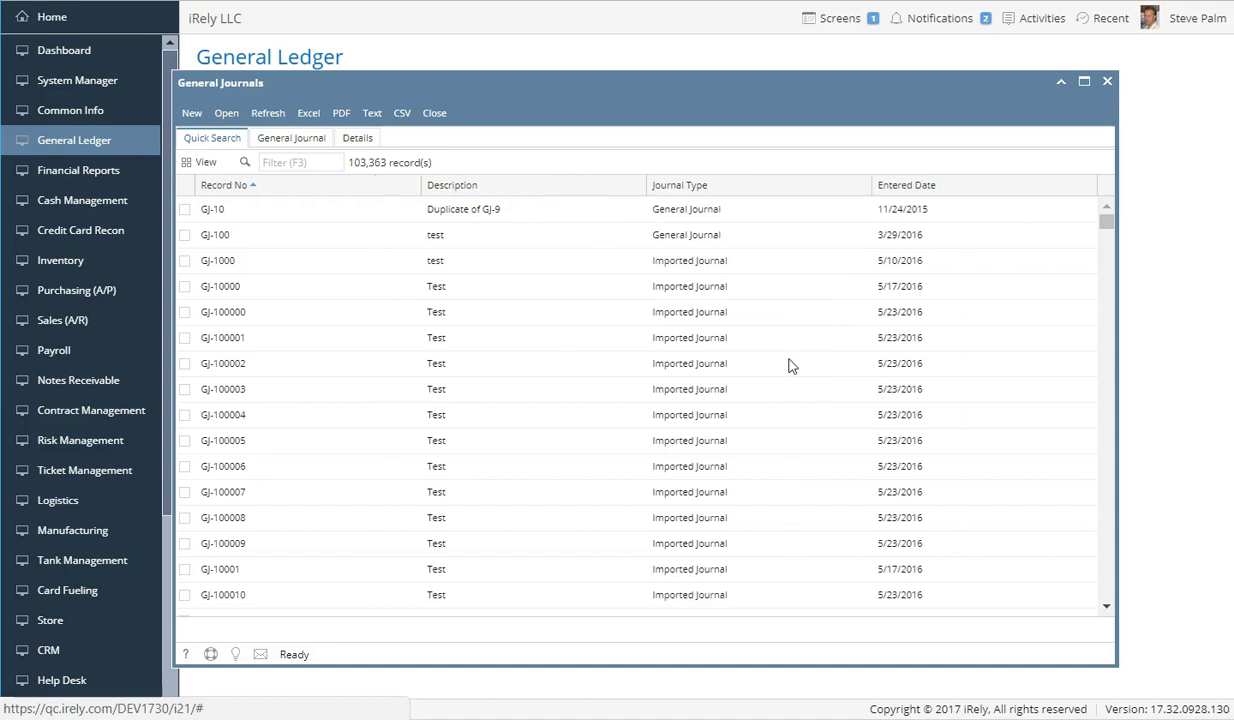
{"action": "left_click", "coordinate": [750, 267]}
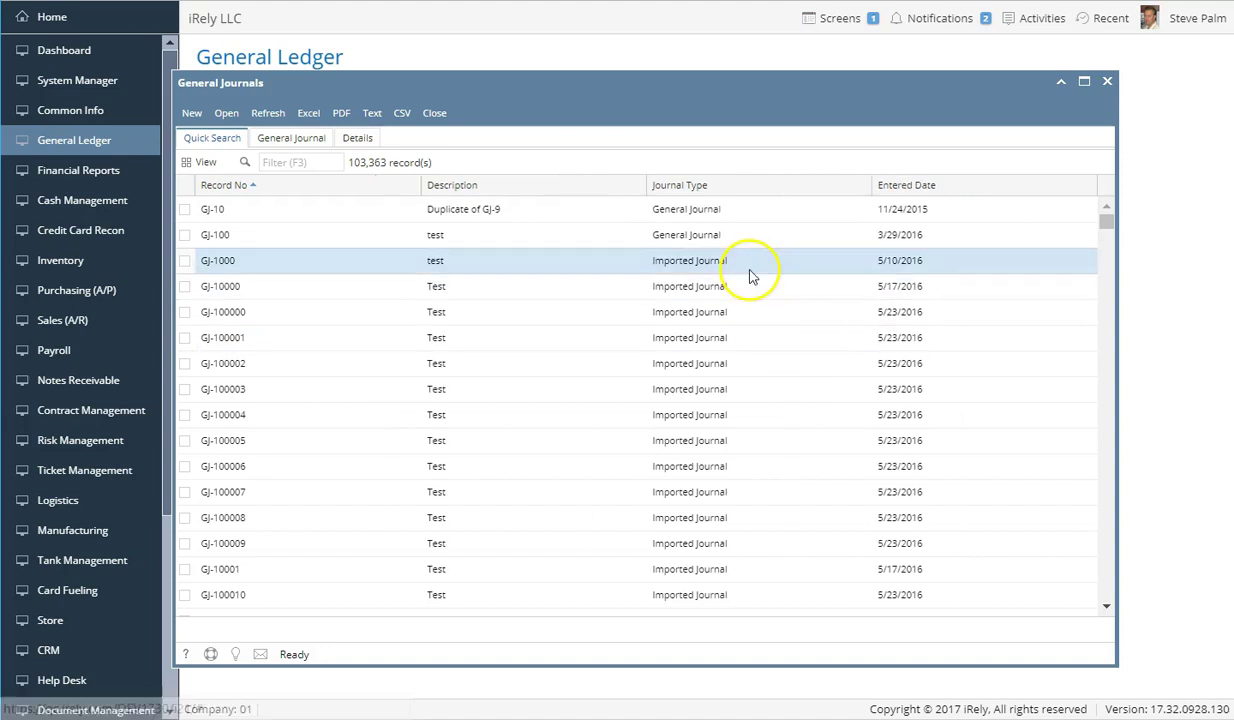
Step: Show Currency, Date Posted, Reverse Date and Posted again, then bring up the View save options
{"action": "left_click", "coordinate": [523, 192]}
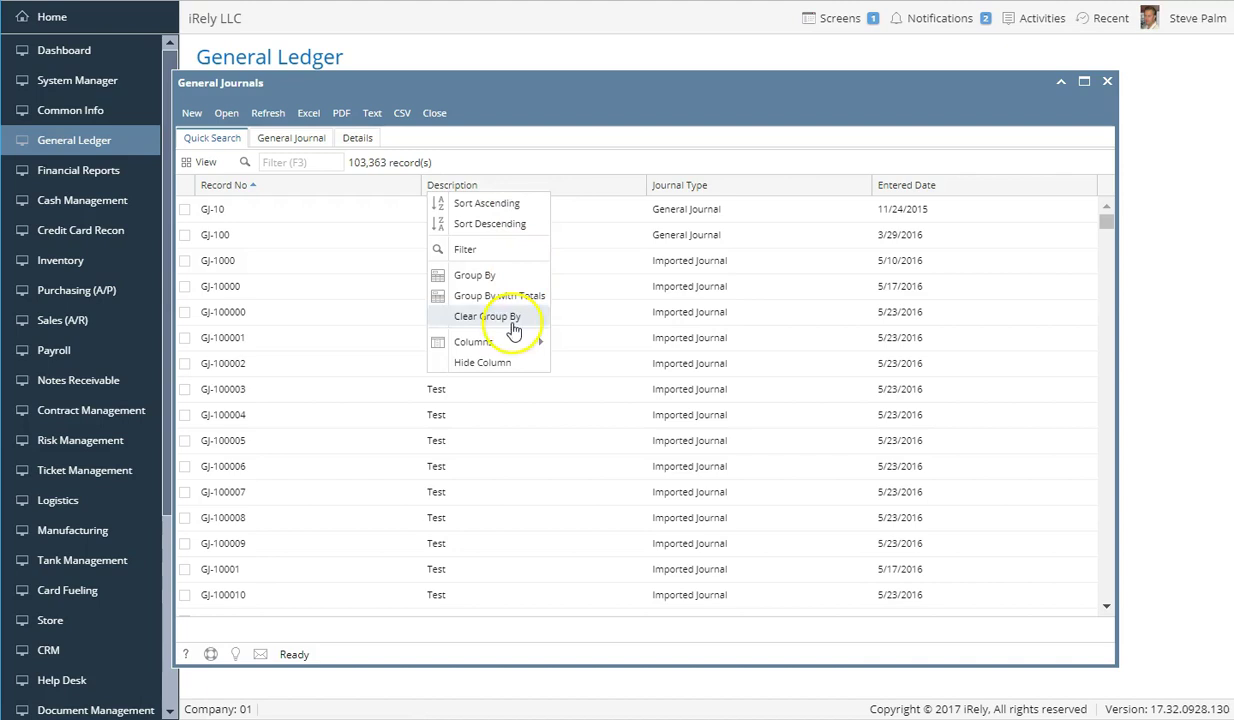
{"action": "mouse_move", "coordinate": [505, 350]}
{"action": "left_click", "coordinate": [565, 347]}
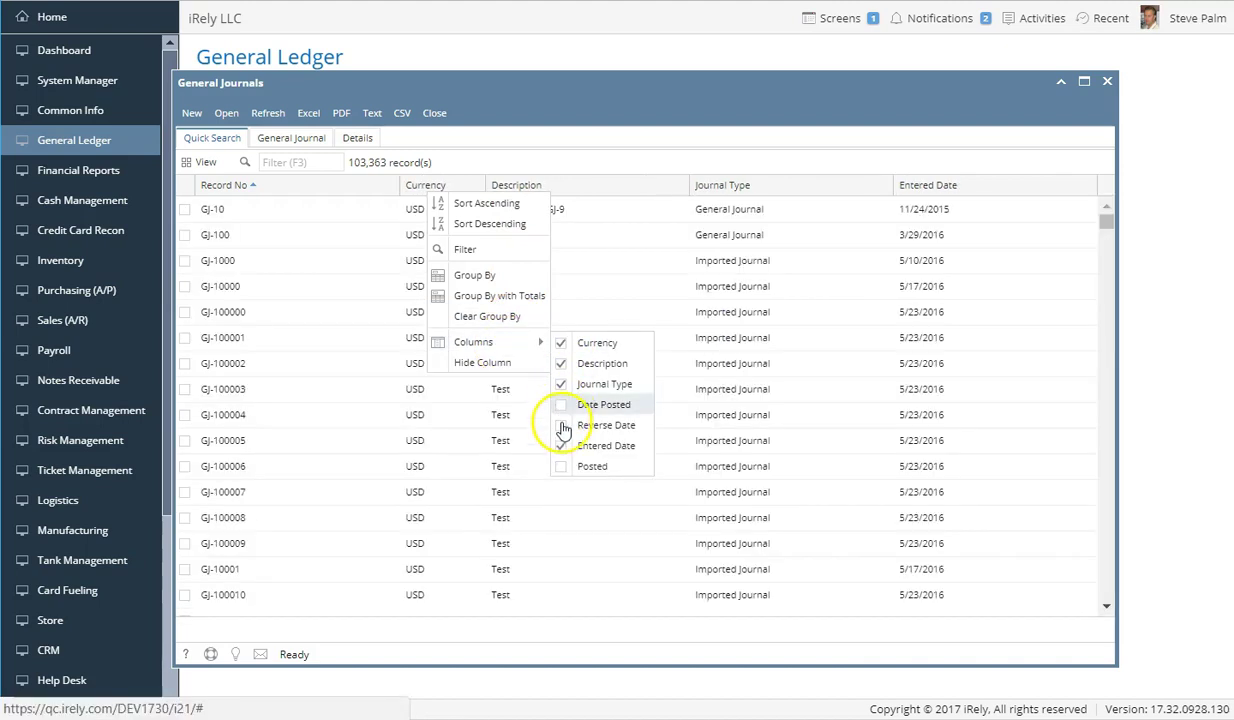
{"action": "left_click", "coordinate": [563, 408]}
{"action": "left_click", "coordinate": [561, 428]}
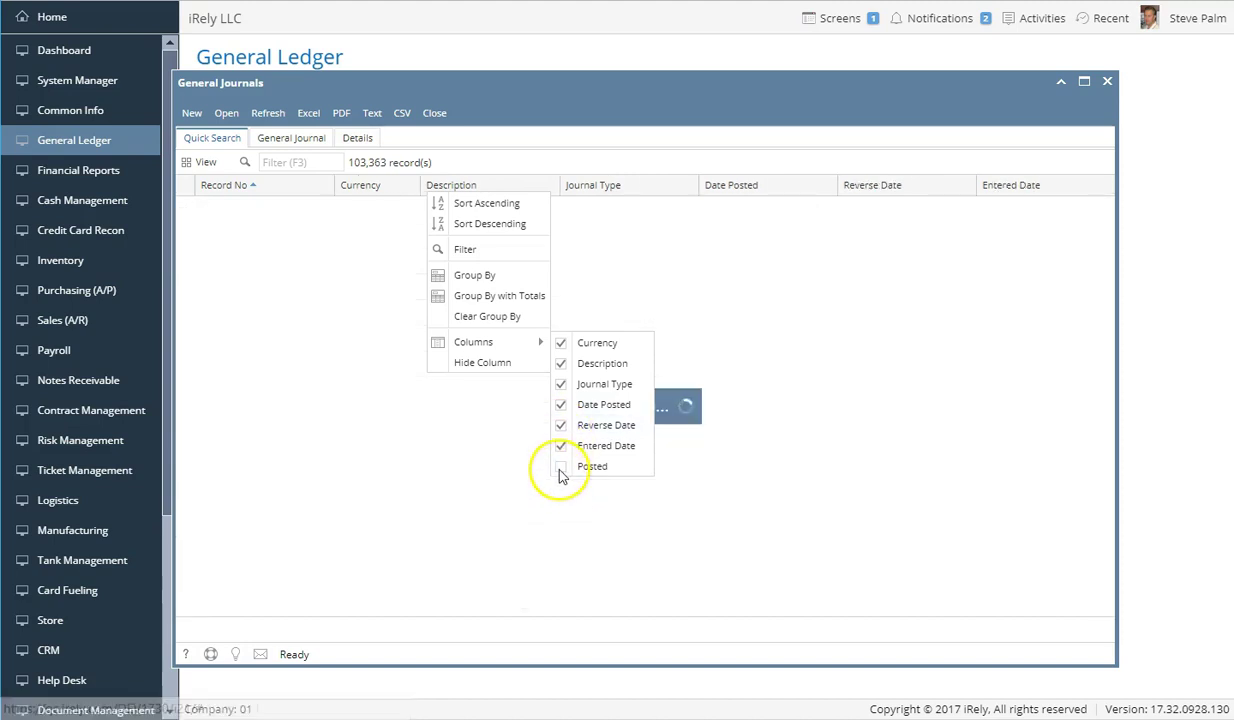
{"action": "left_click", "coordinate": [561, 471]}
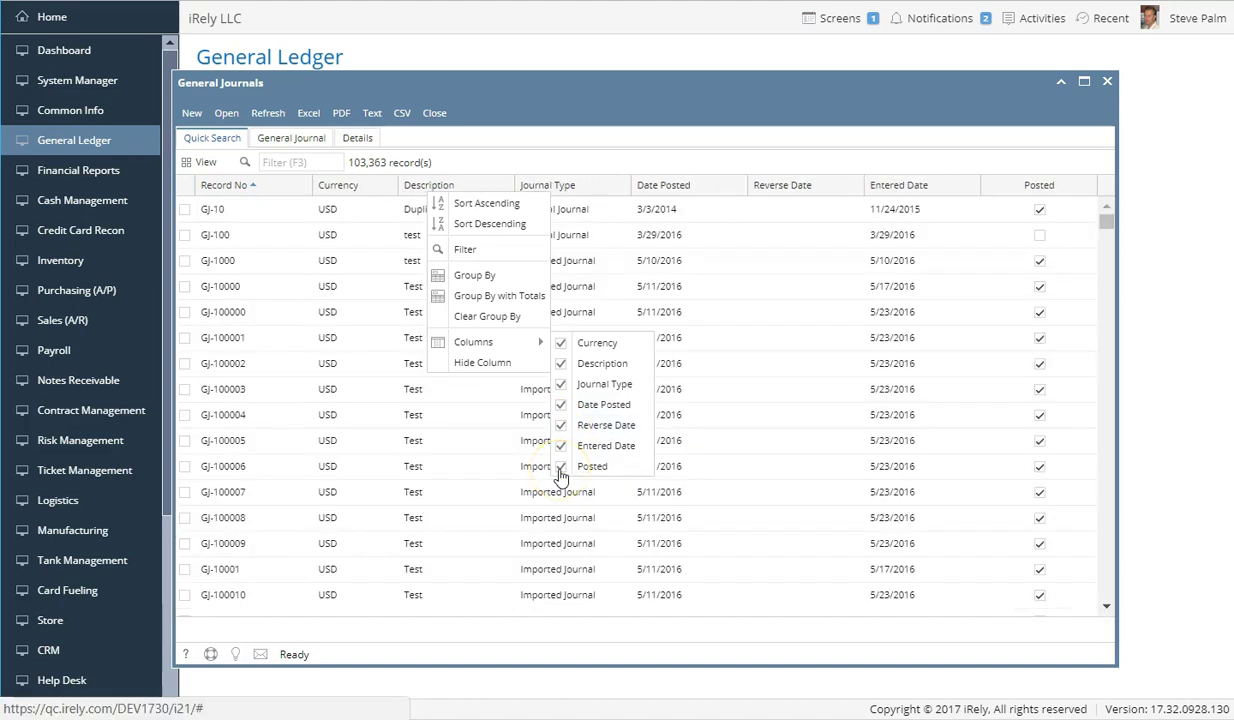
{"action": "left_click", "coordinate": [796, 151]}
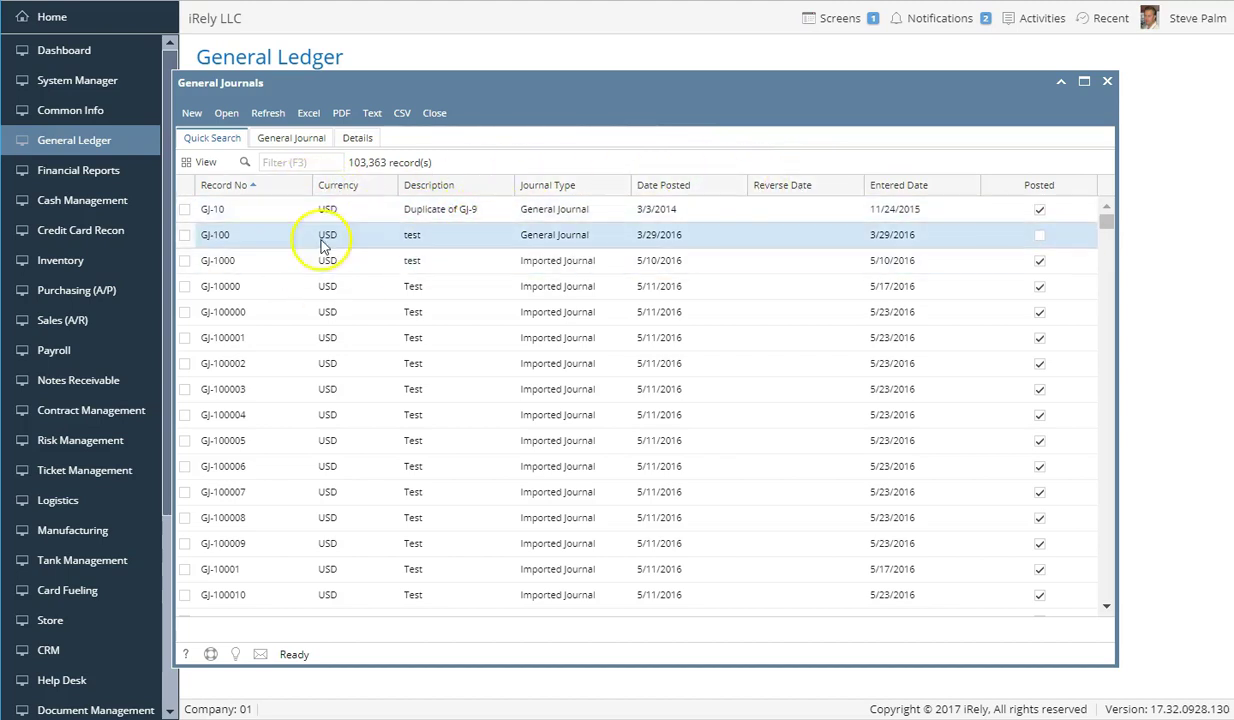
{"action": "left_click", "coordinate": [200, 162]}
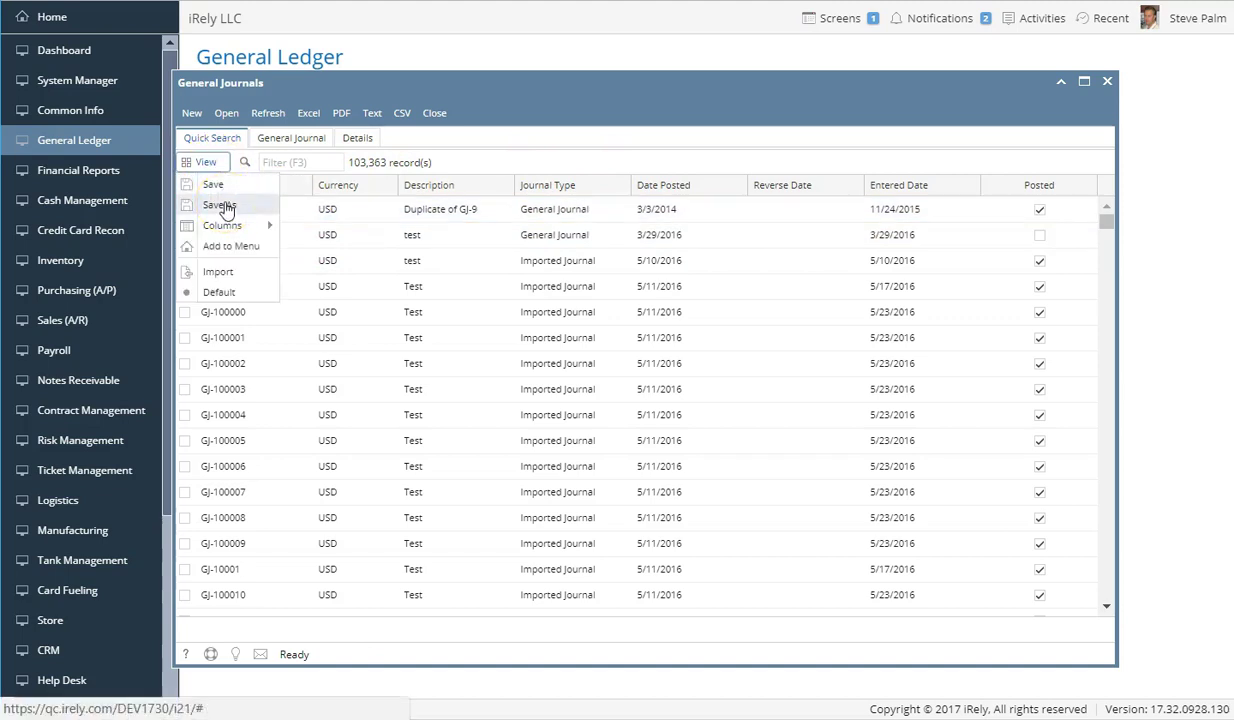